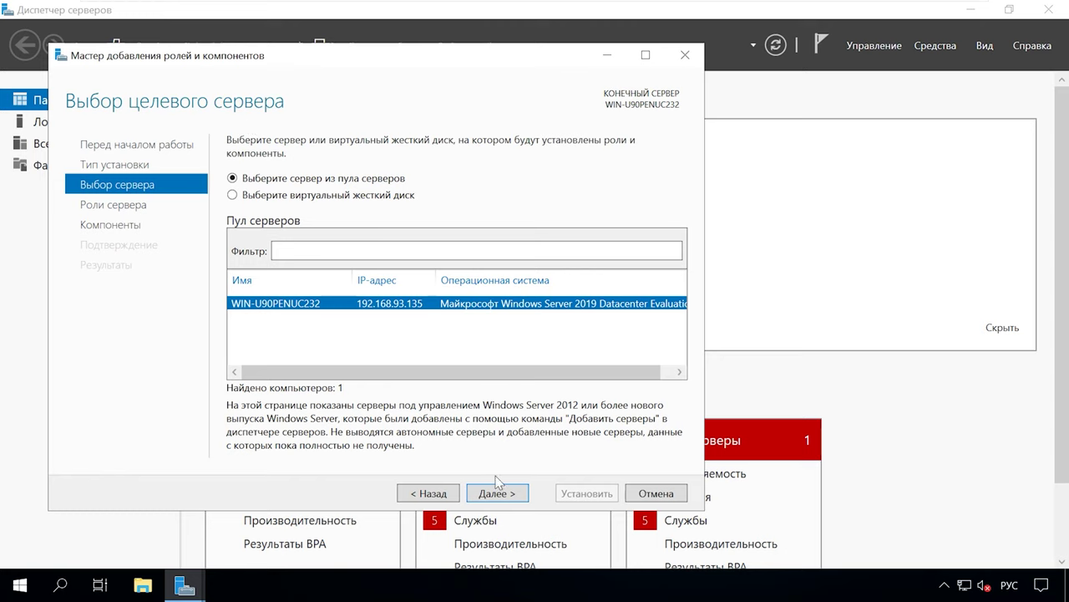
Step: Install the "Система архивации данных Windows Server" feature on the selected server without adding any roles, and close the wizard
left_click(501, 494)
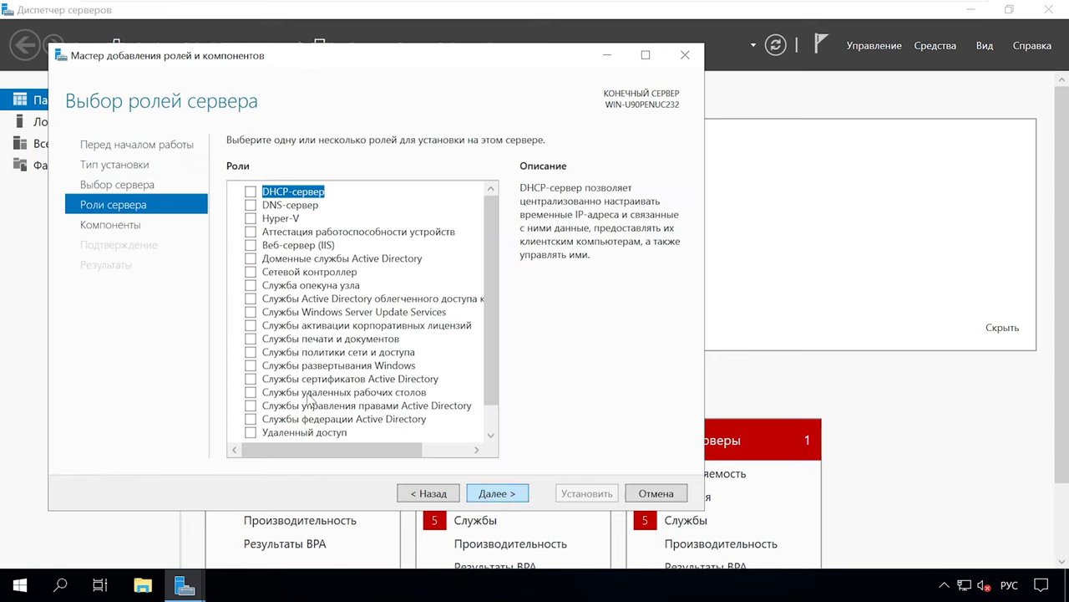
left_click(106, 227)
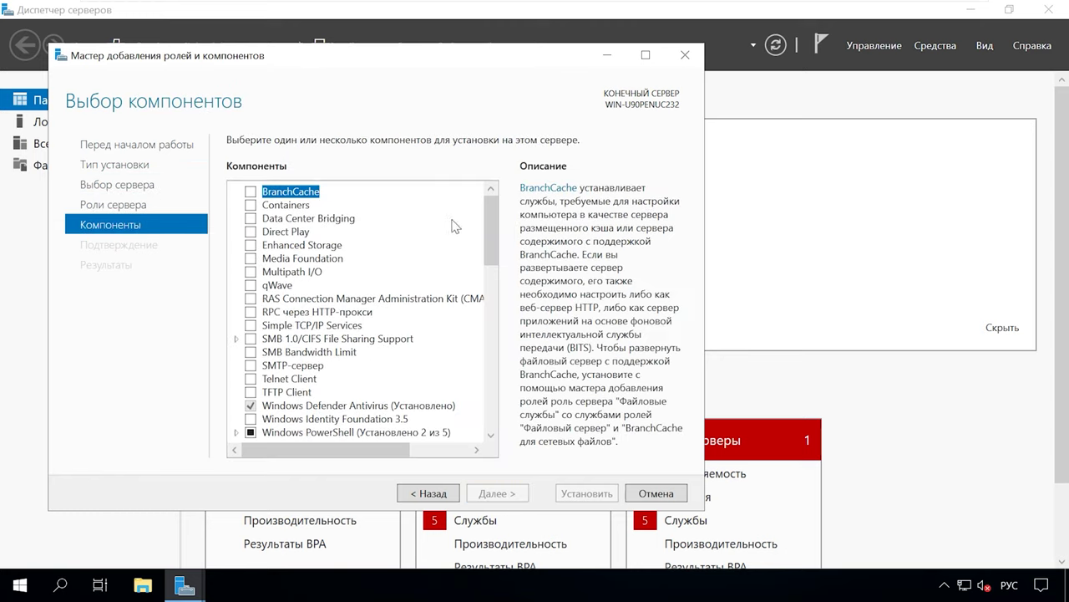
left_click_drag(491, 227, 485, 409)
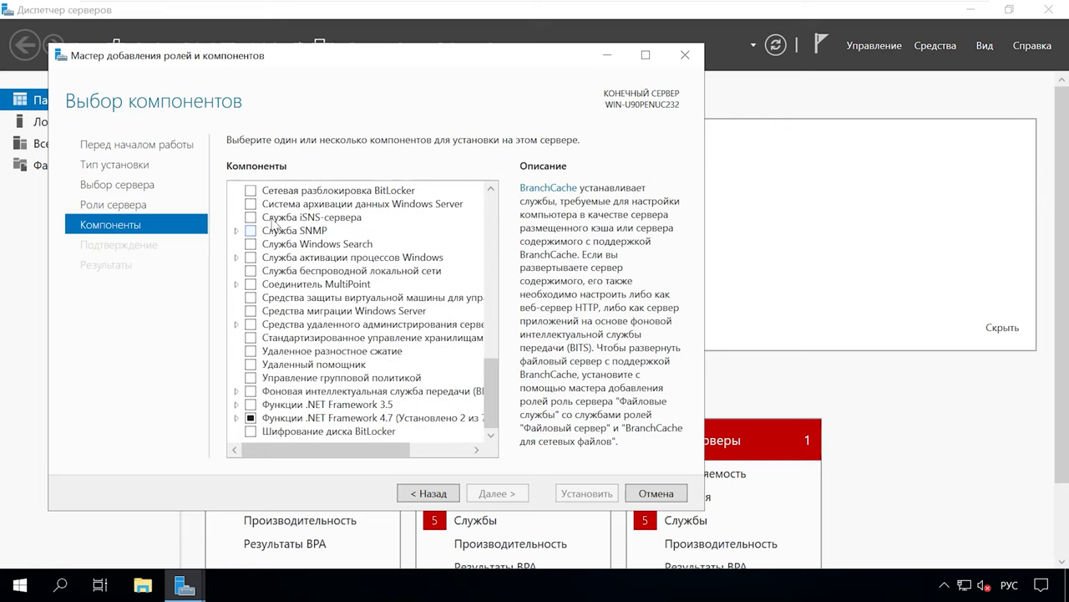
left_click(251, 203)
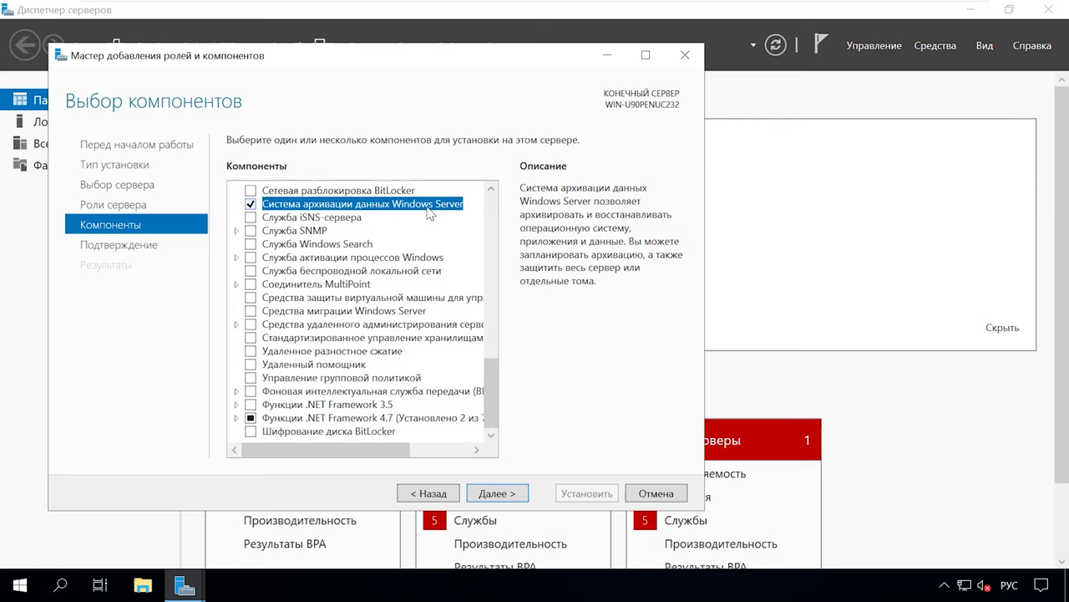
left_click(501, 494)
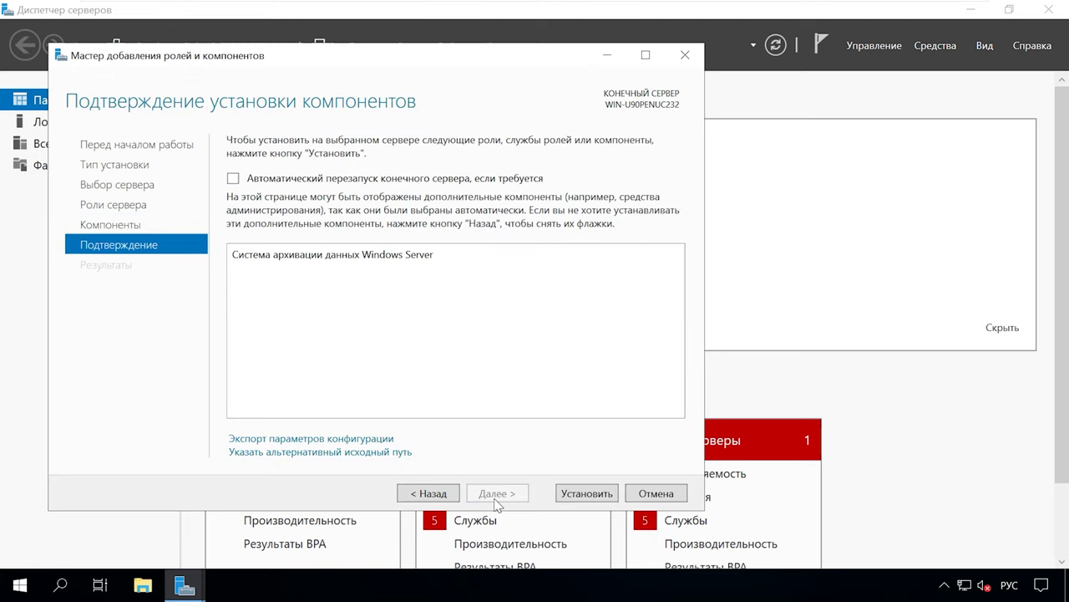
left_click(585, 499)
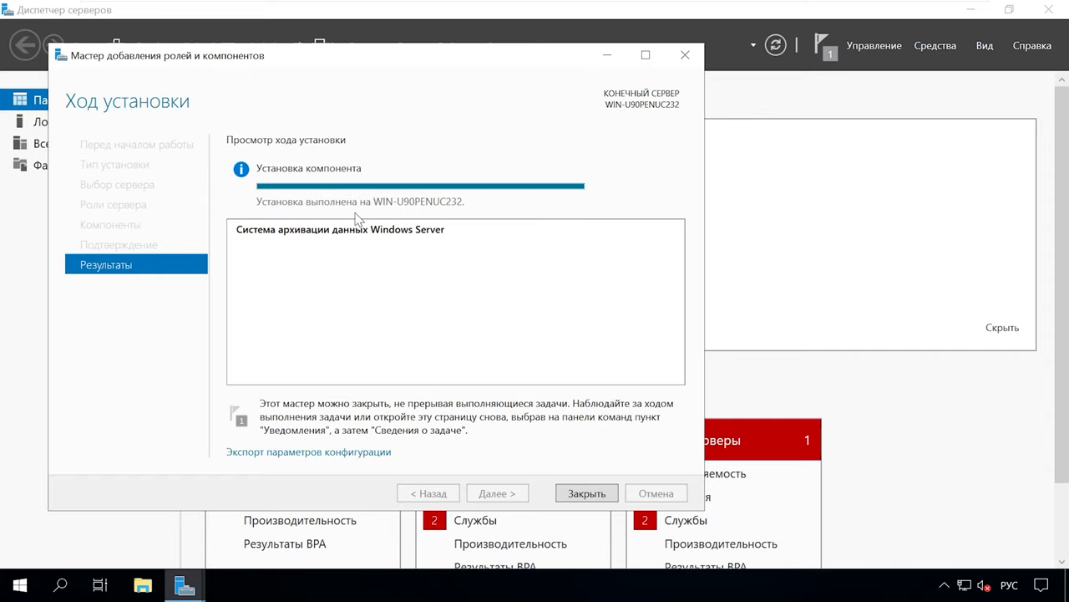
left_click(588, 496)
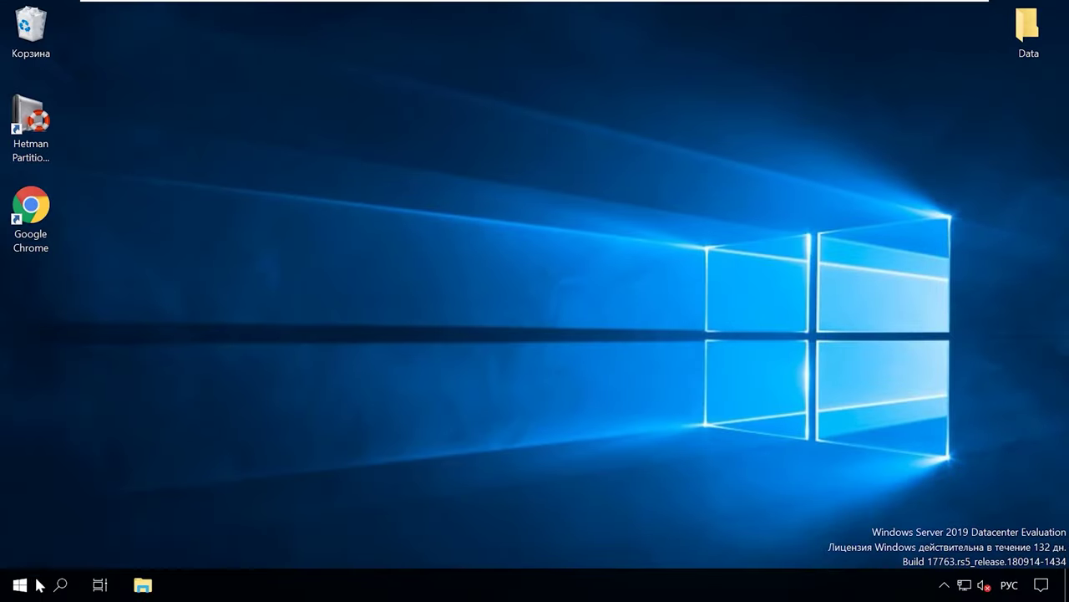
Step: Open Server Manager, launch "Система архивации данных Windows Server" from its tools, and dismiss the backup console
left_click(20, 585)
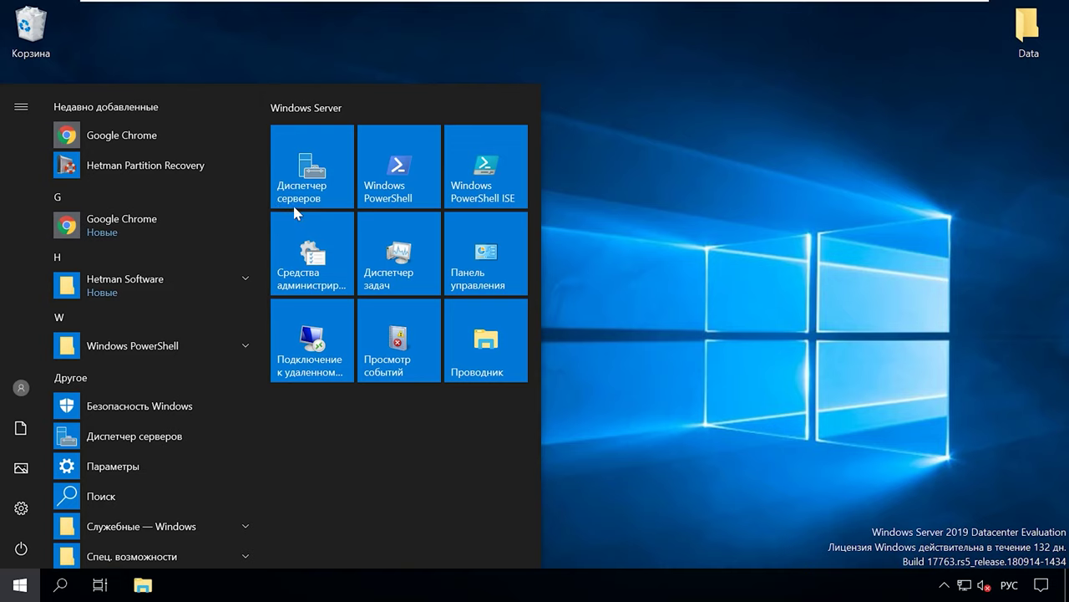
left_click(315, 201)
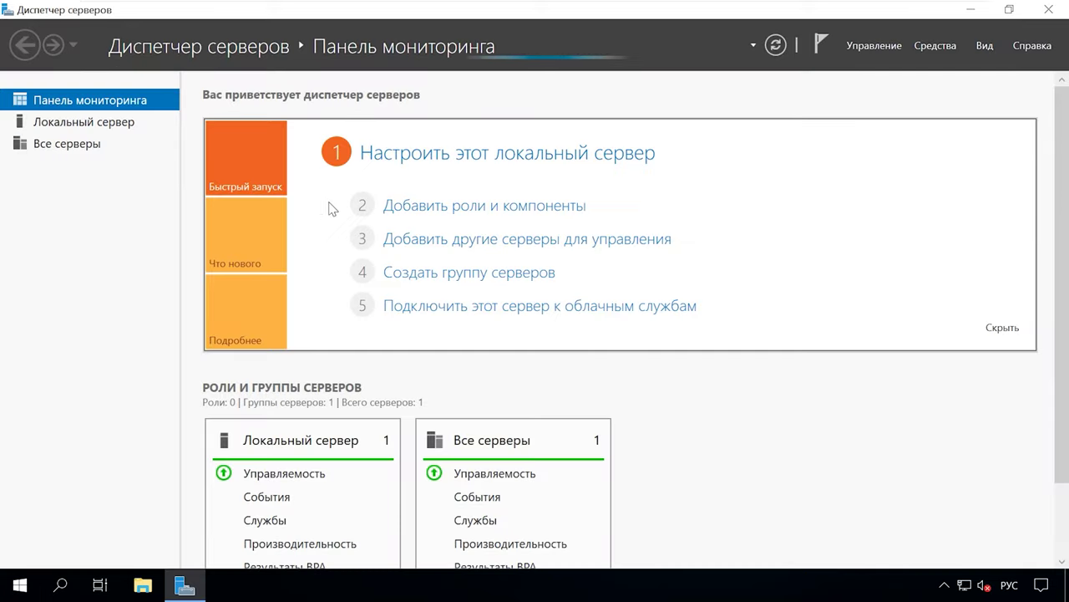
left_click(949, 47)
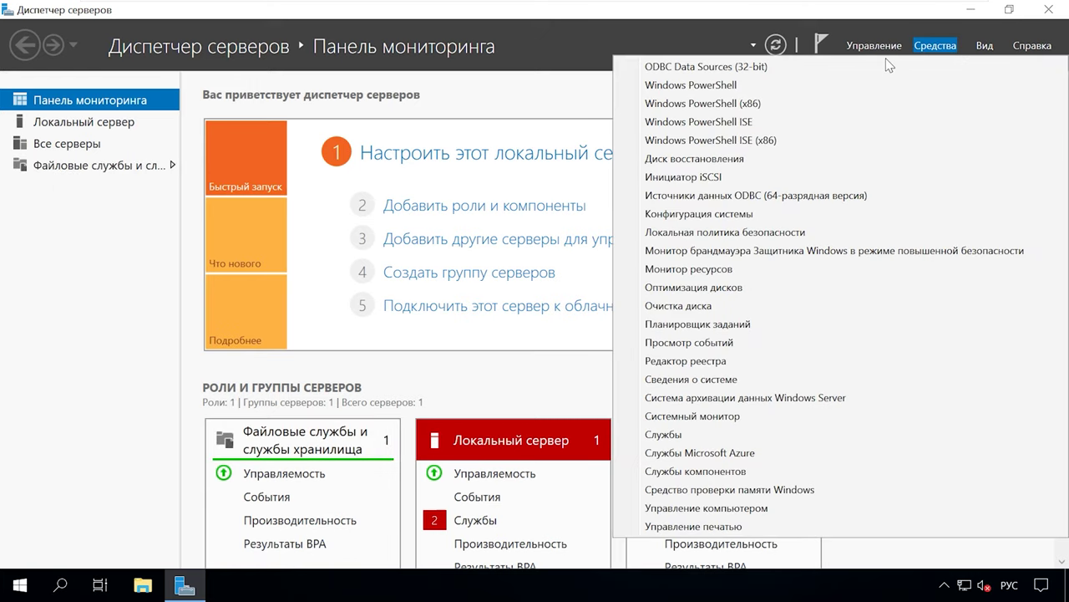
left_click(769, 406)
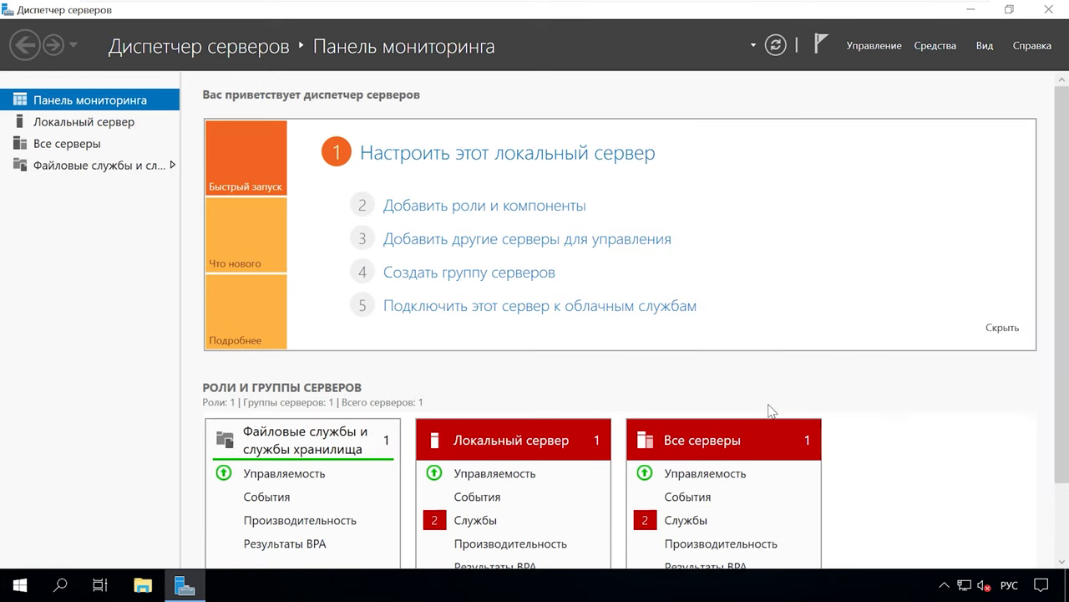
left_click(607, 12)
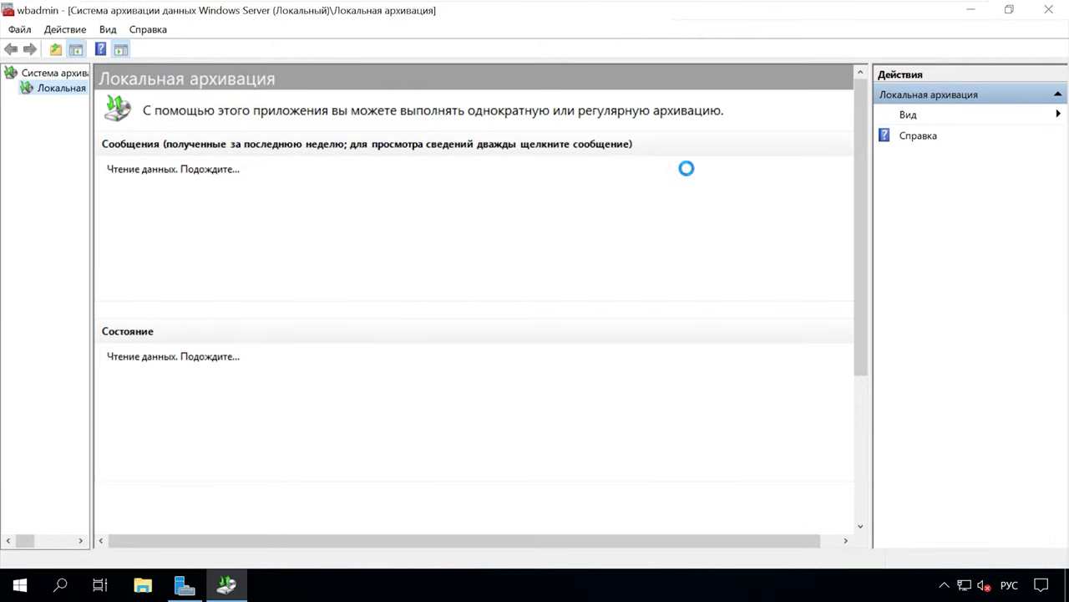
left_click(972, 11)
Step: Find wbadmin.msc with the Windows search and open the backup console
left_click(61, 587)
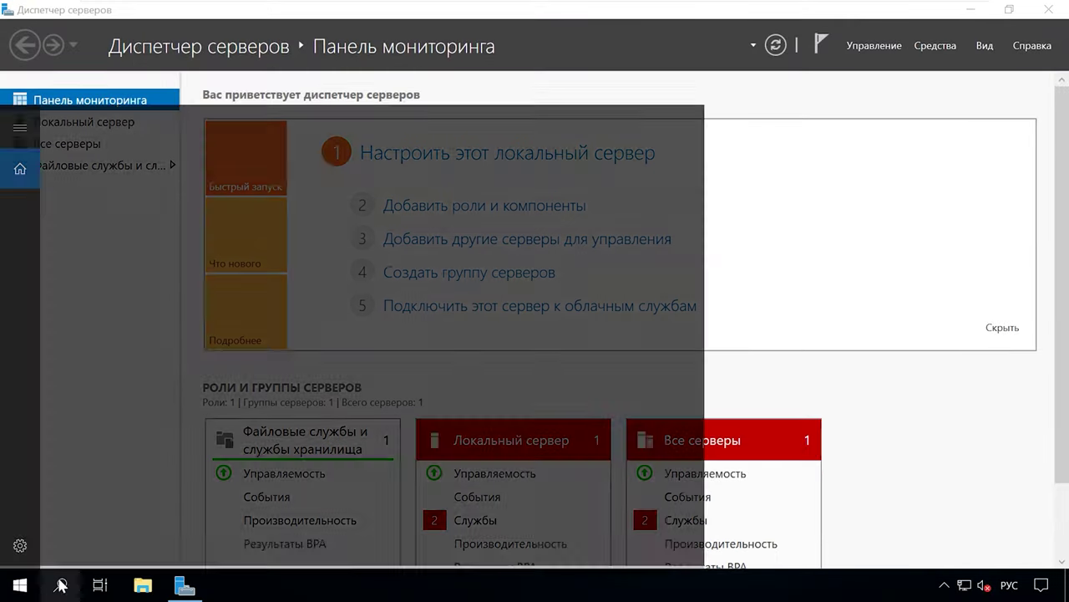
type("wbadmin.msc")
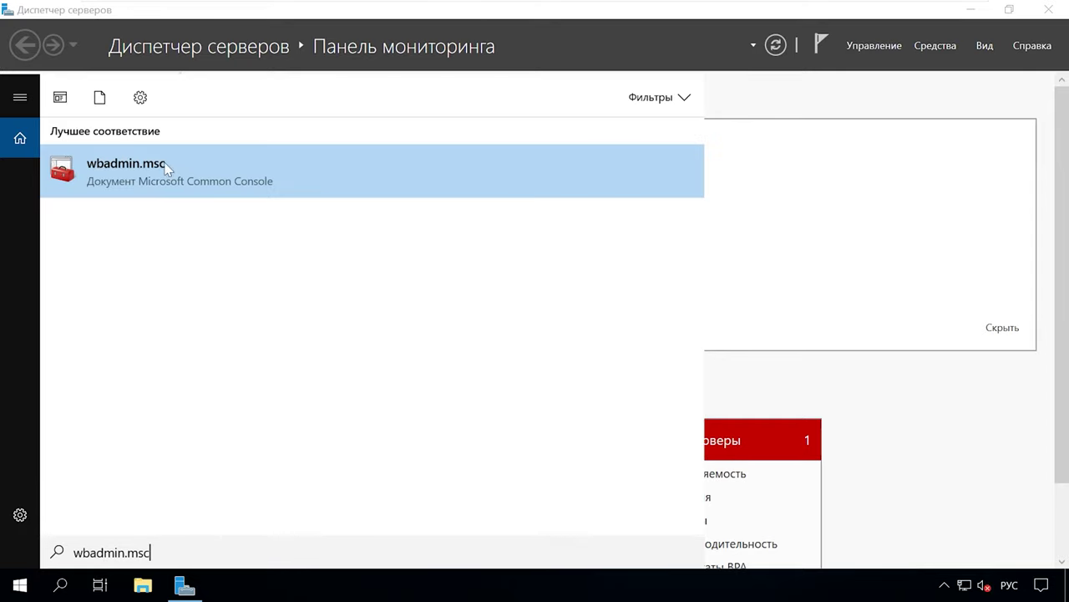
left_click(156, 171)
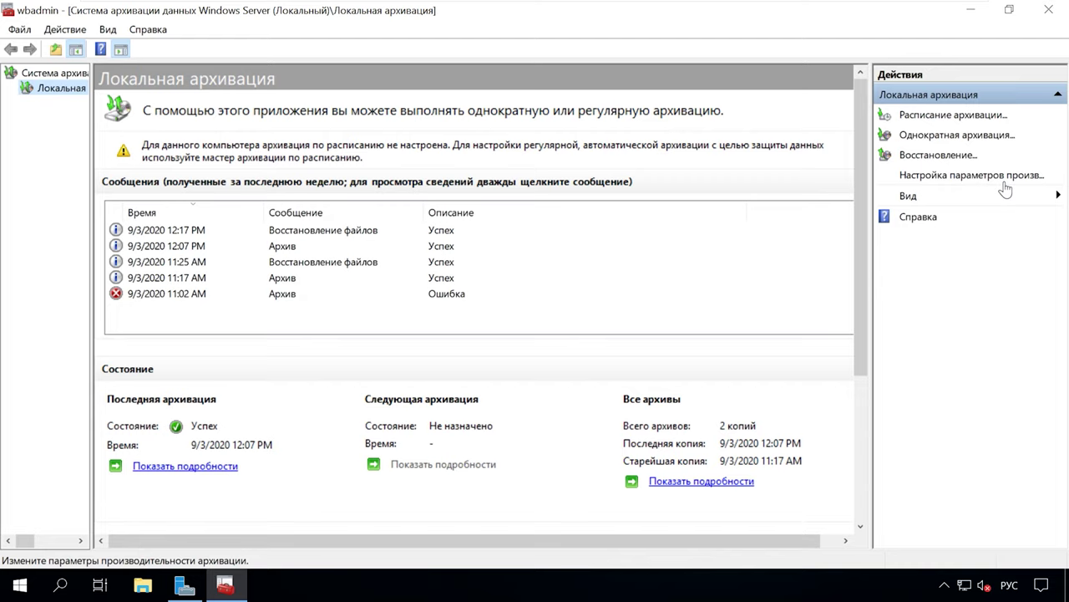
Step: Start a backup schedule for the whole server (Весь сервер) that runs once a day (Раз в день) at 9:00 PM
left_click(953, 116)
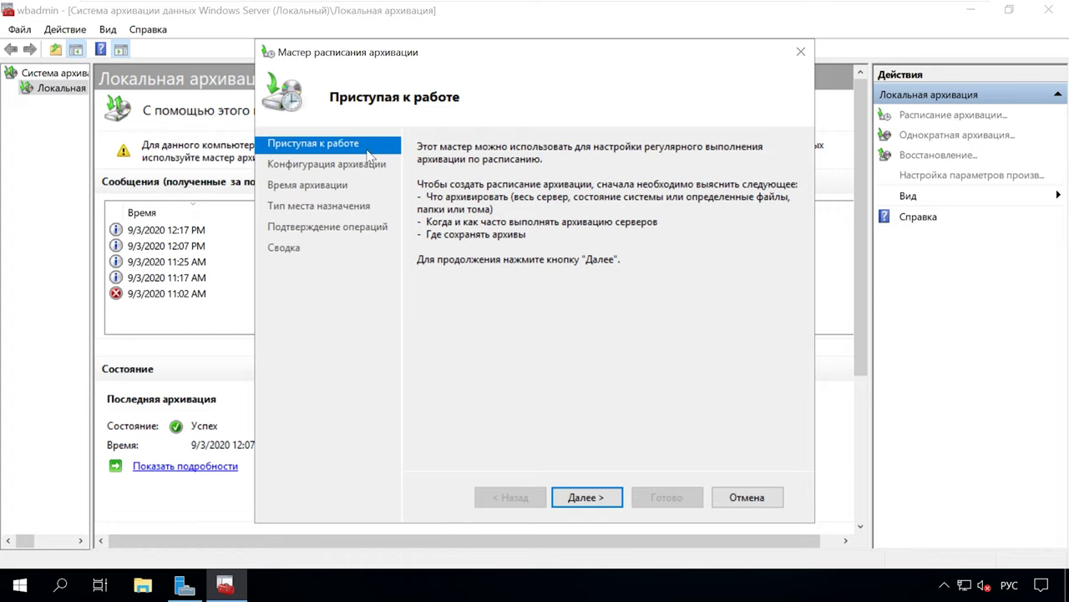
left_click(589, 503)
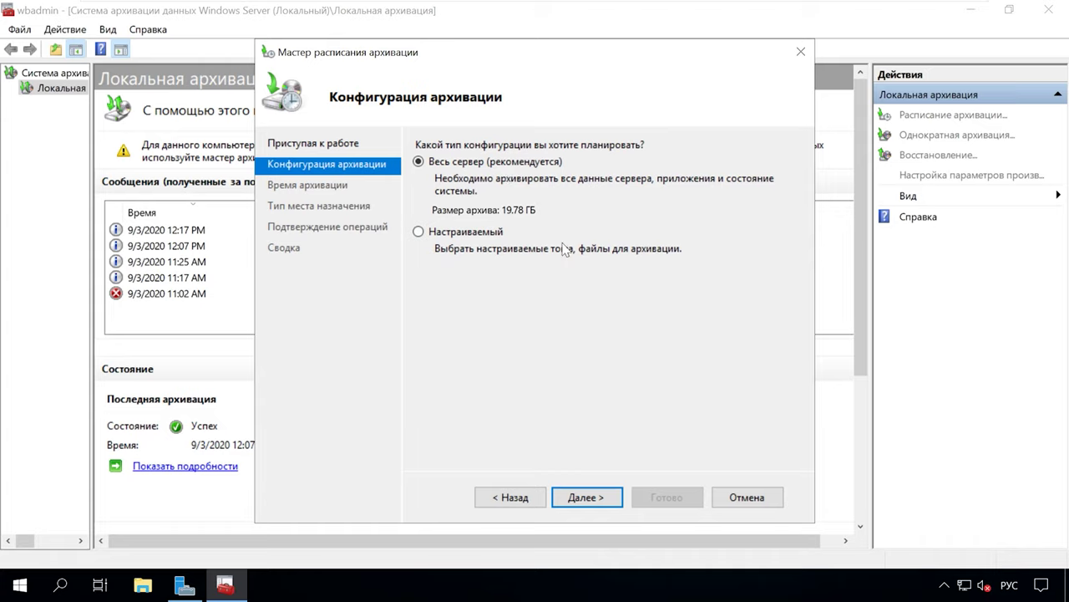
left_click(603, 505)
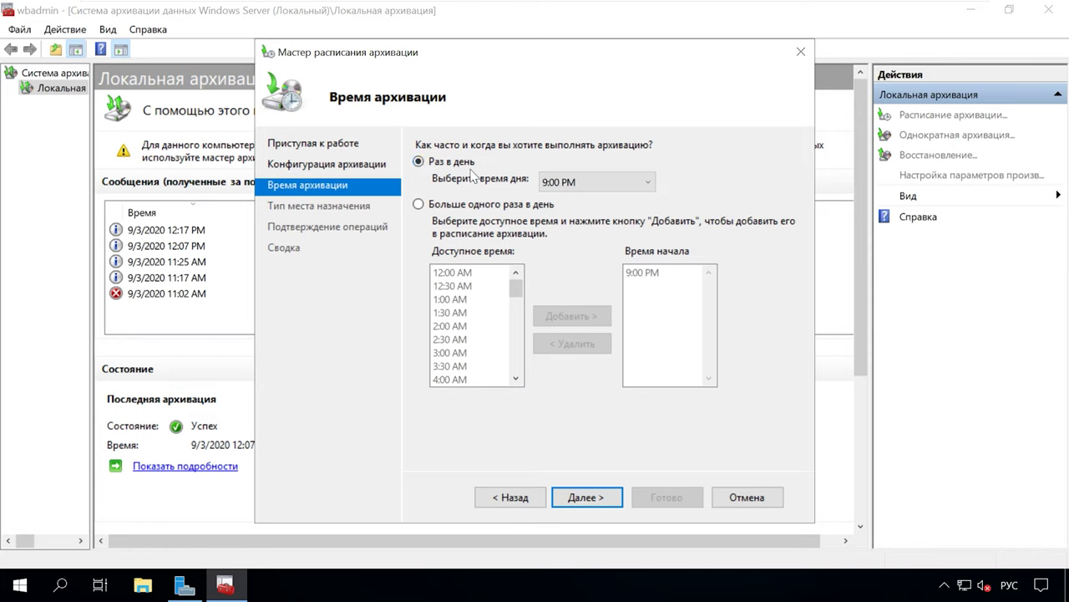
left_click(458, 205)
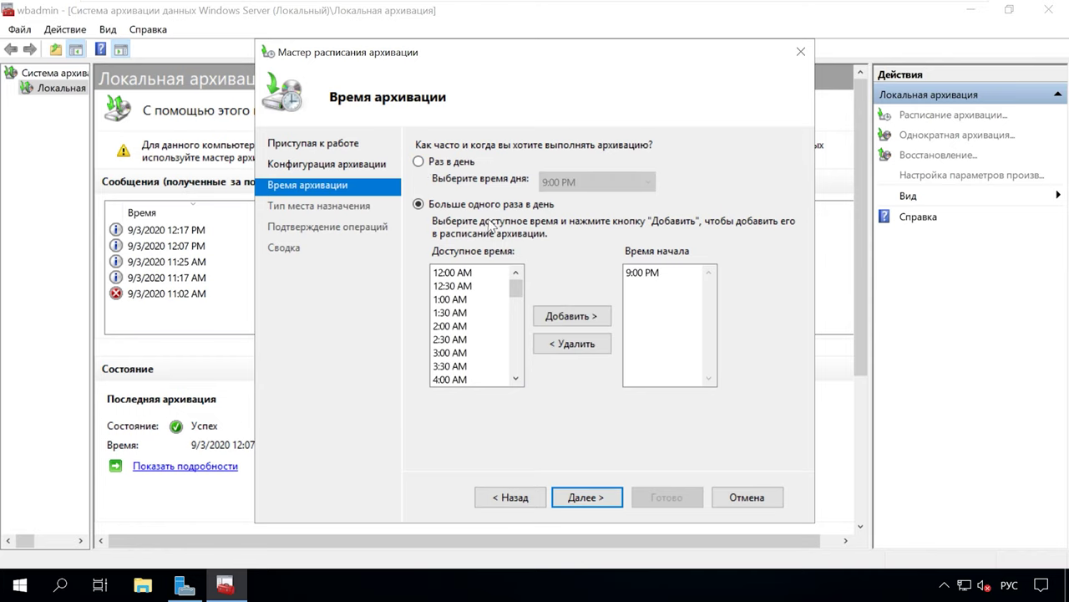
left_click(452, 166)
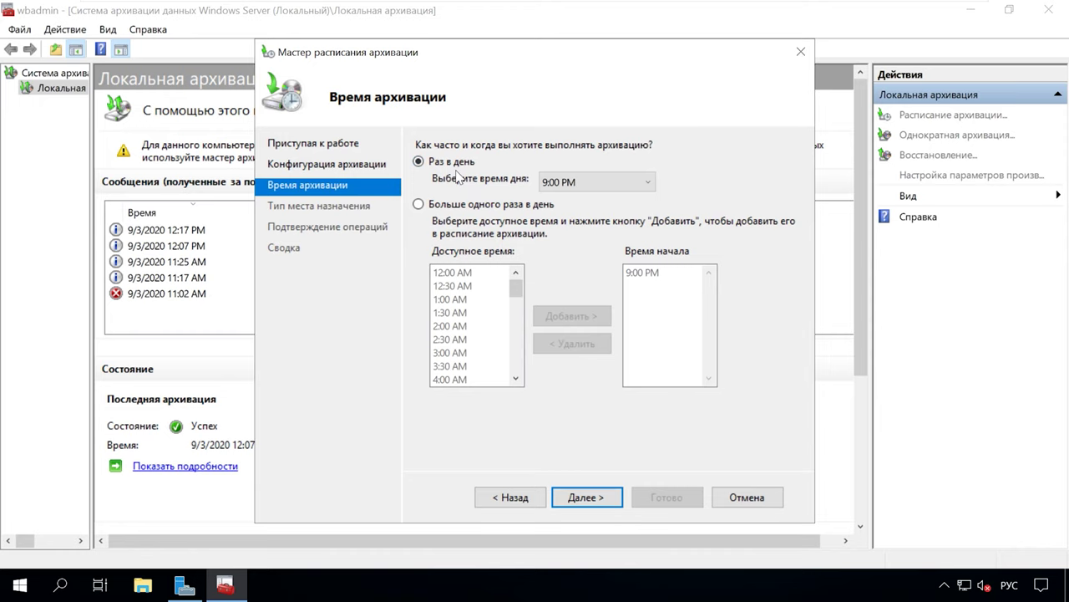
left_click(585, 497)
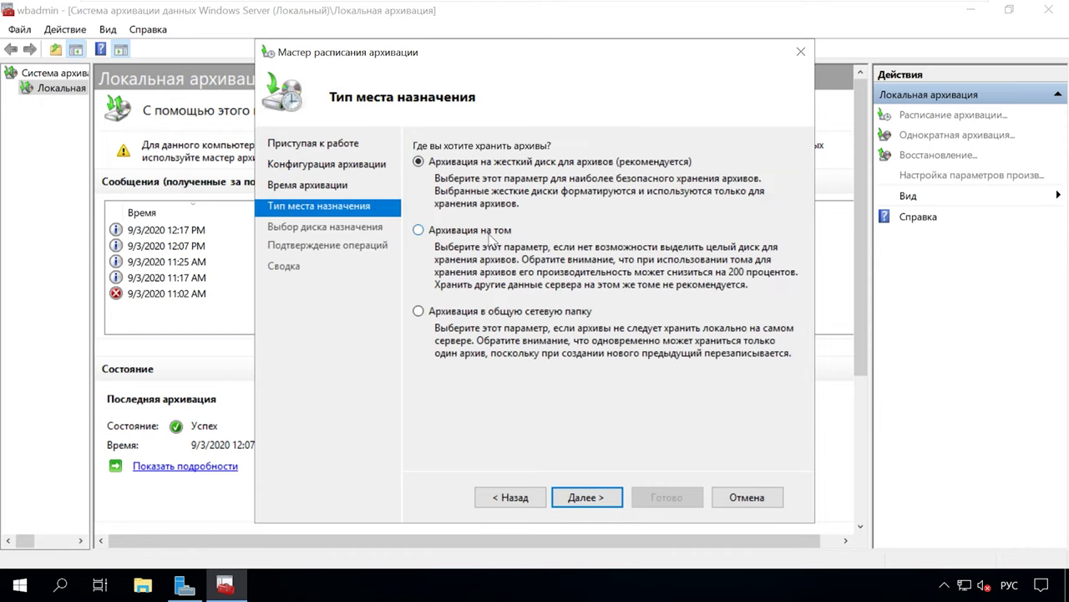
Step: Store the scheduled backups in the shared network folder \\vmware-host\Shared Folders\Desktop-2, acknowledging the remote folder warning
left_click(497, 316)
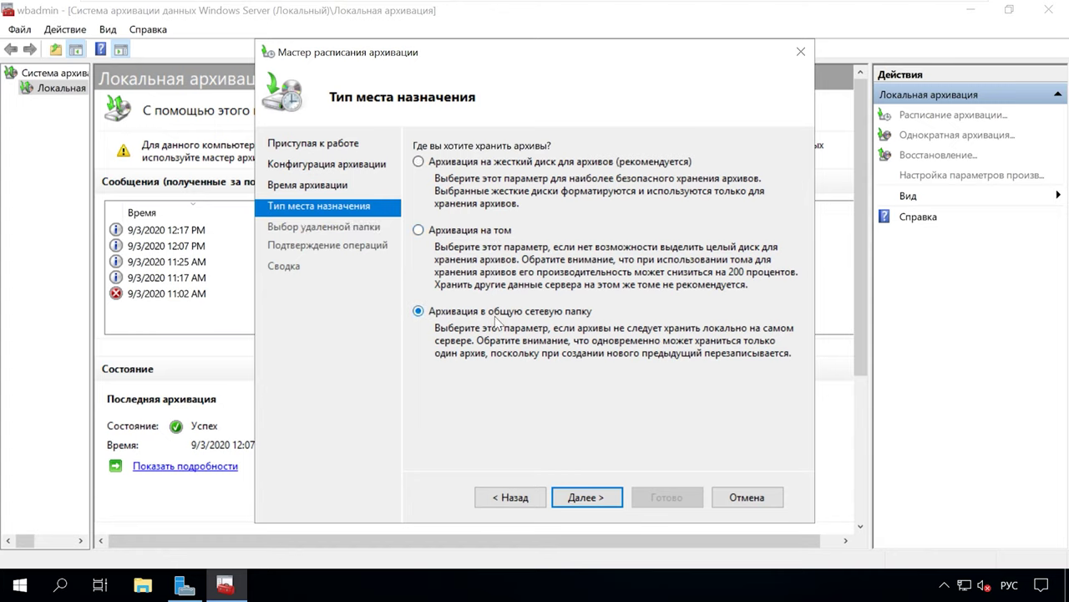
left_click(599, 496)
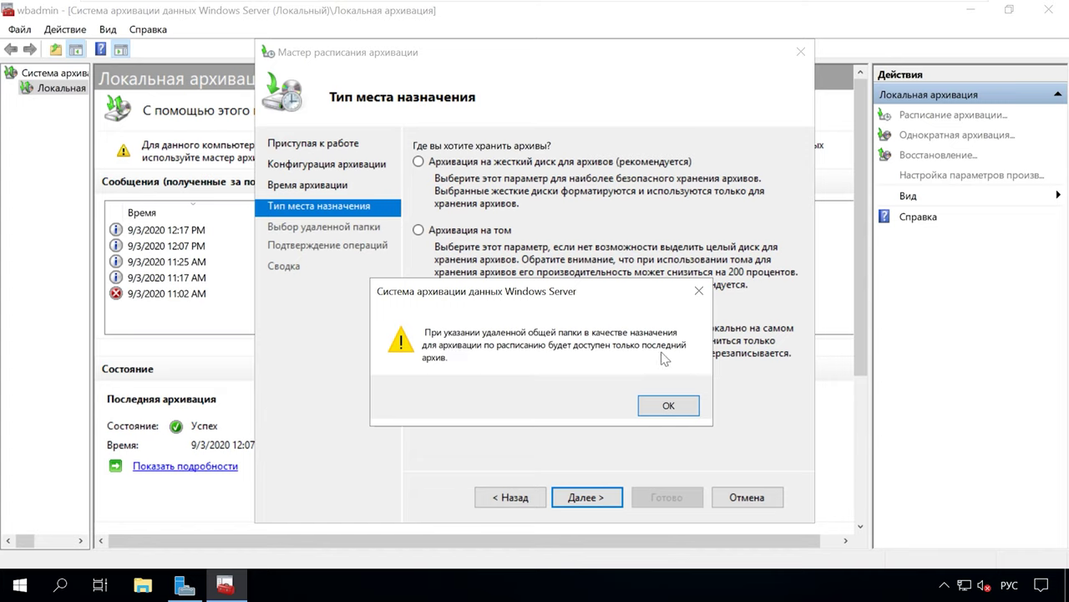
left_click(669, 413)
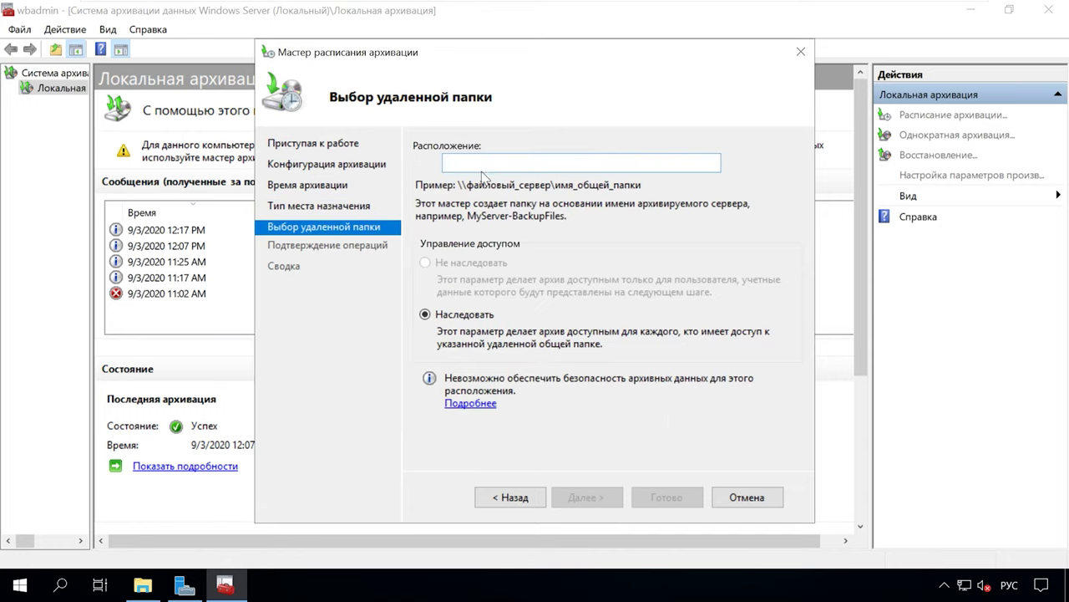
type("\\\\vmware-host\\Shared Folders\\Desktop-2")
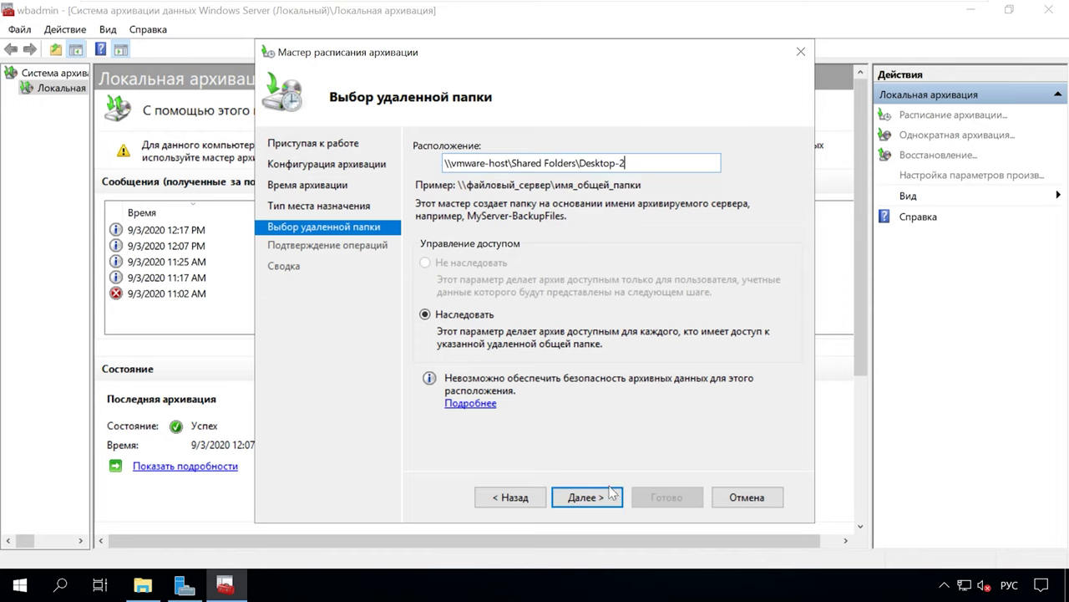
left_click(608, 510)
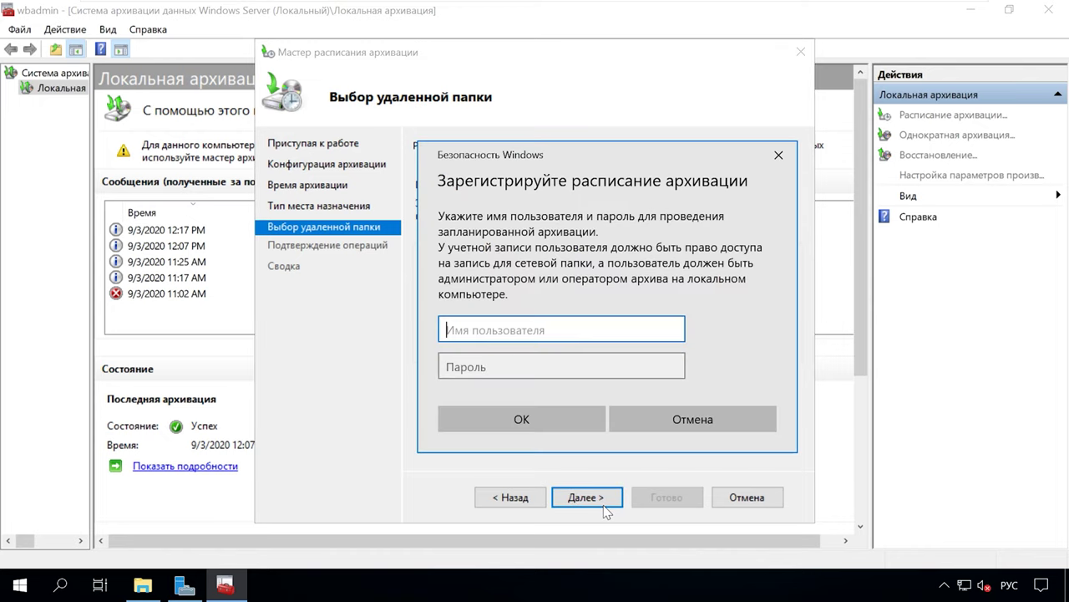
Step: Register the backup schedule with the user name Administrator and the account password, and finish the schedule wizard
key("alt+shift")
type("Admin")
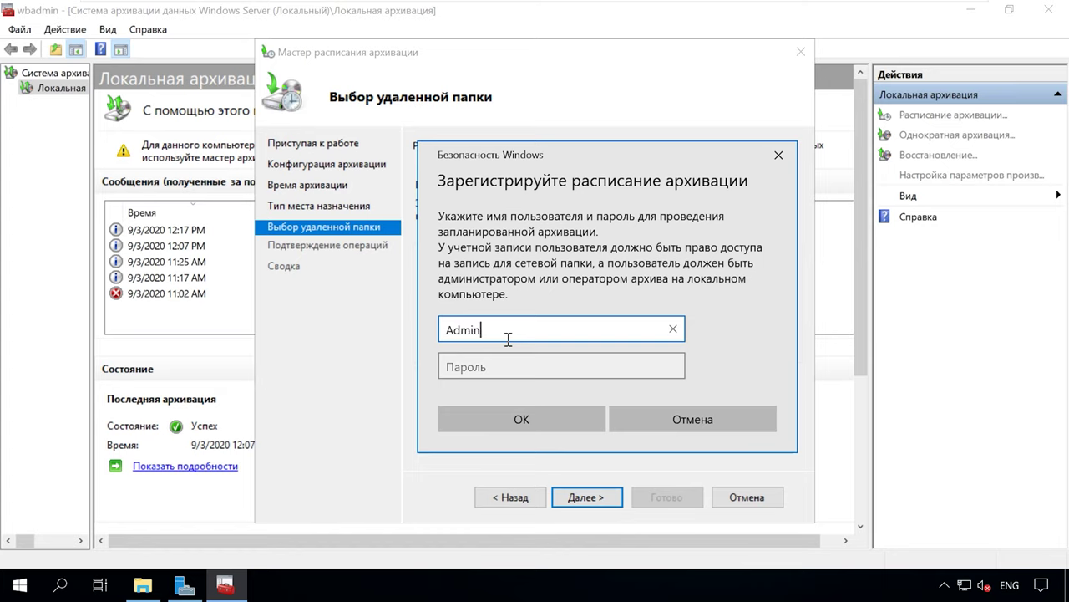
type("istrator")
left_click(508, 366)
type("••")
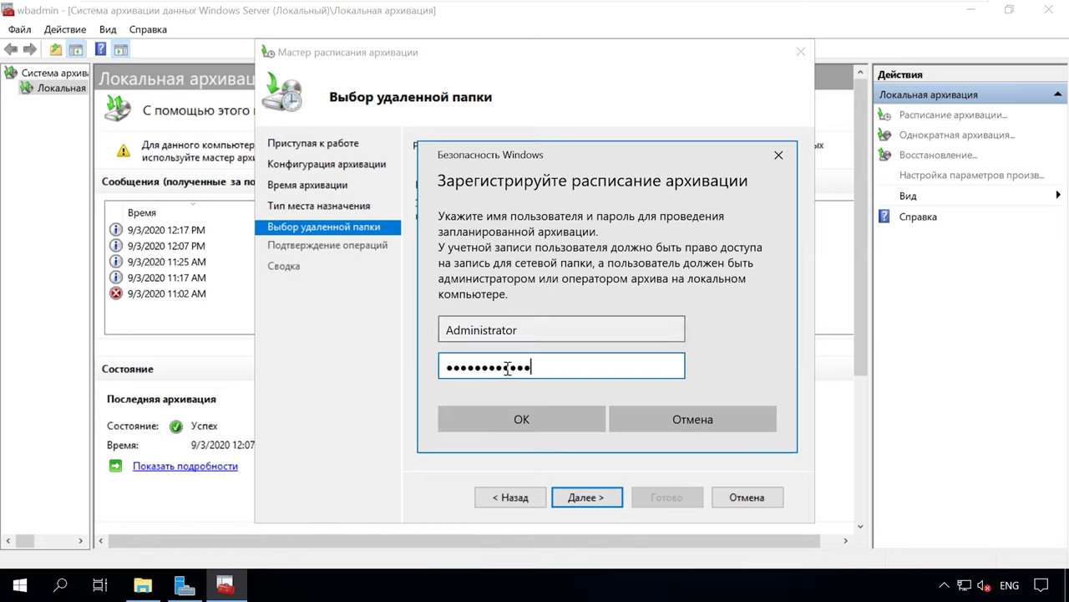
left_click(525, 422)
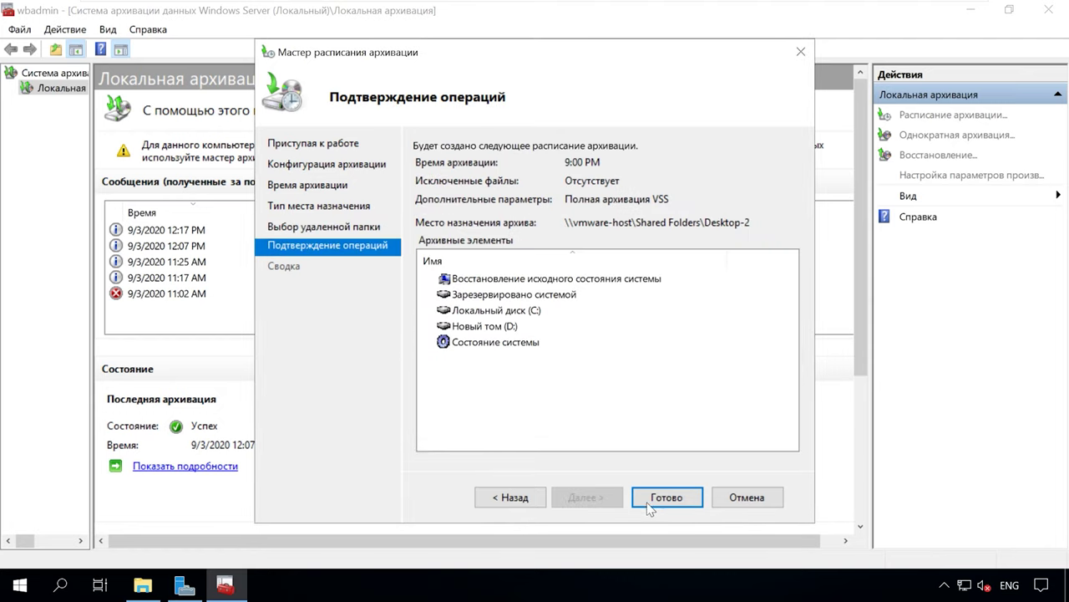
left_click(676, 507)
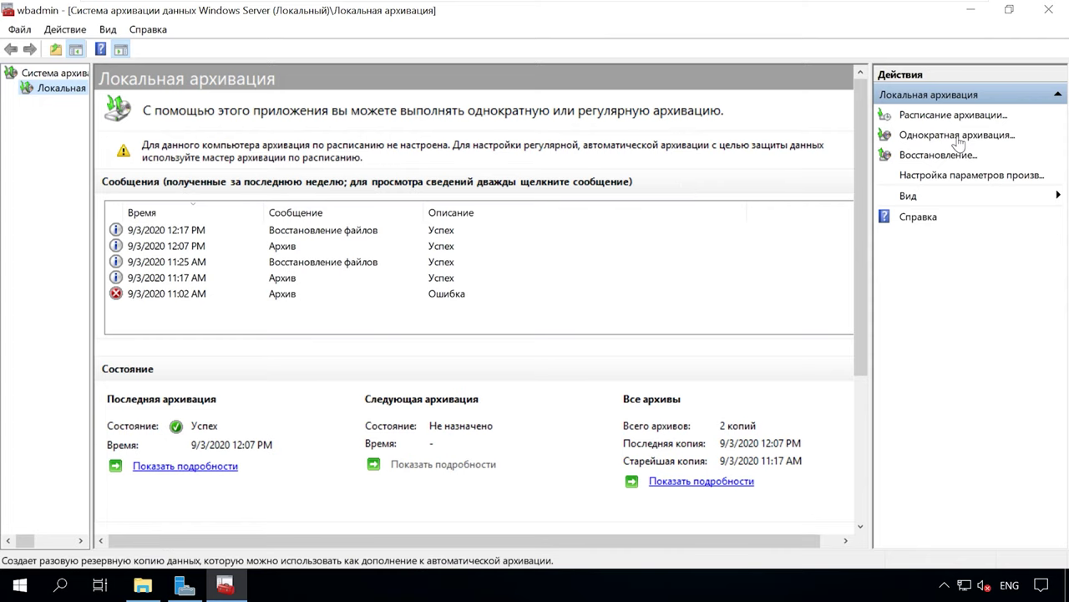
Step: Start a one-time backup with different options (Другие параметры) and the custom configuration (Настраиваемый)
left_click(958, 137)
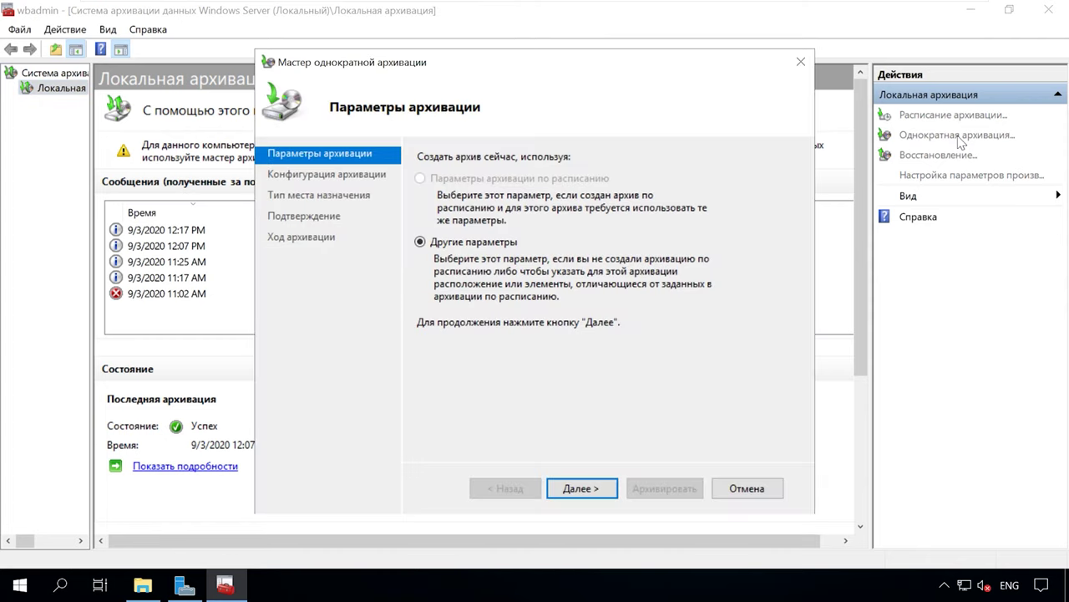
left_click(585, 489)
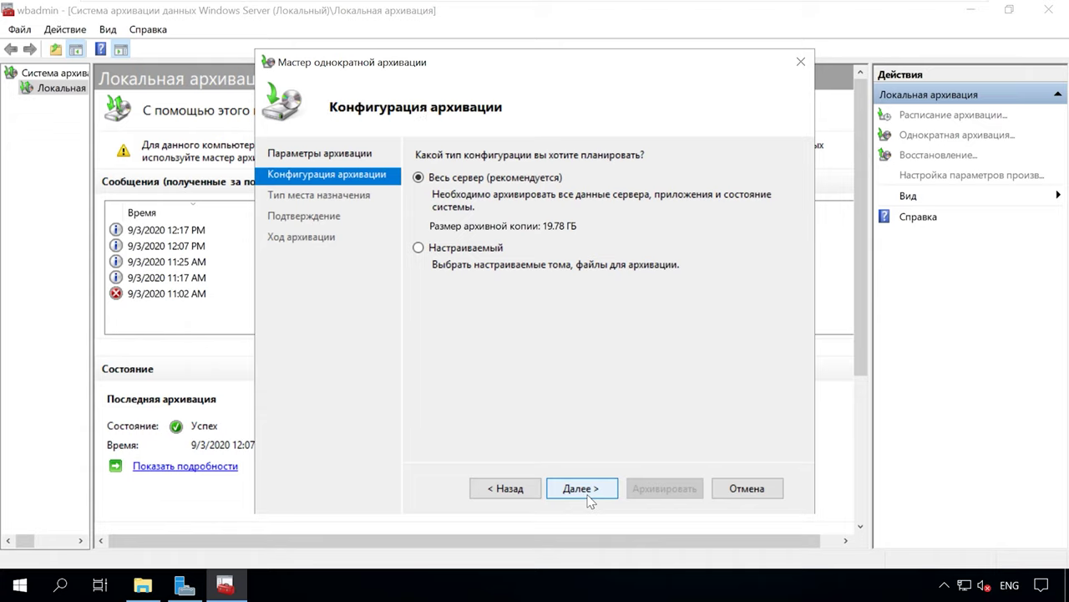
left_click(429, 250)
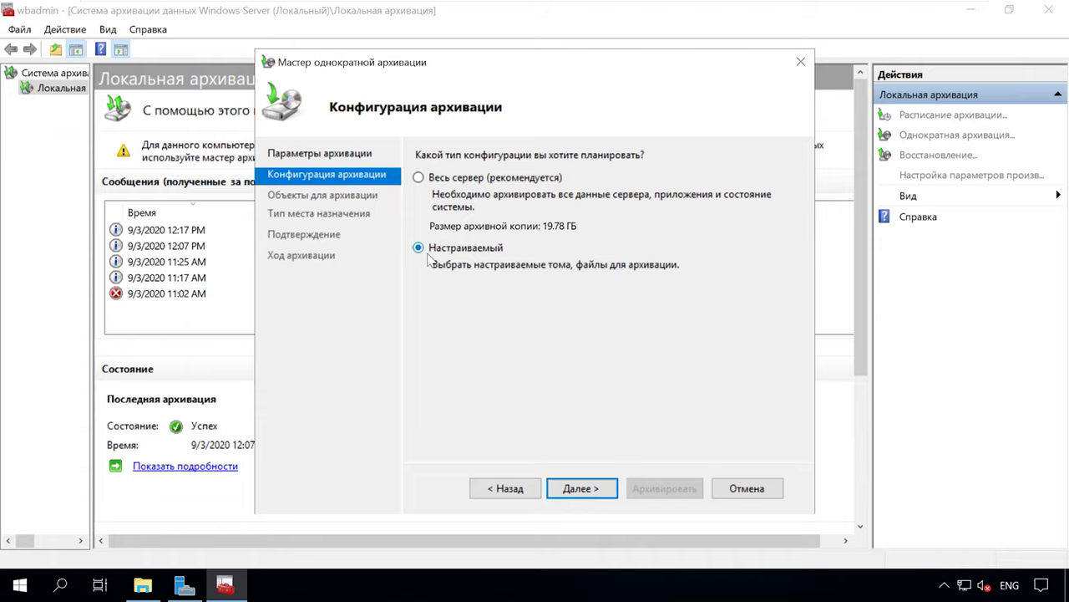
left_click(583, 489)
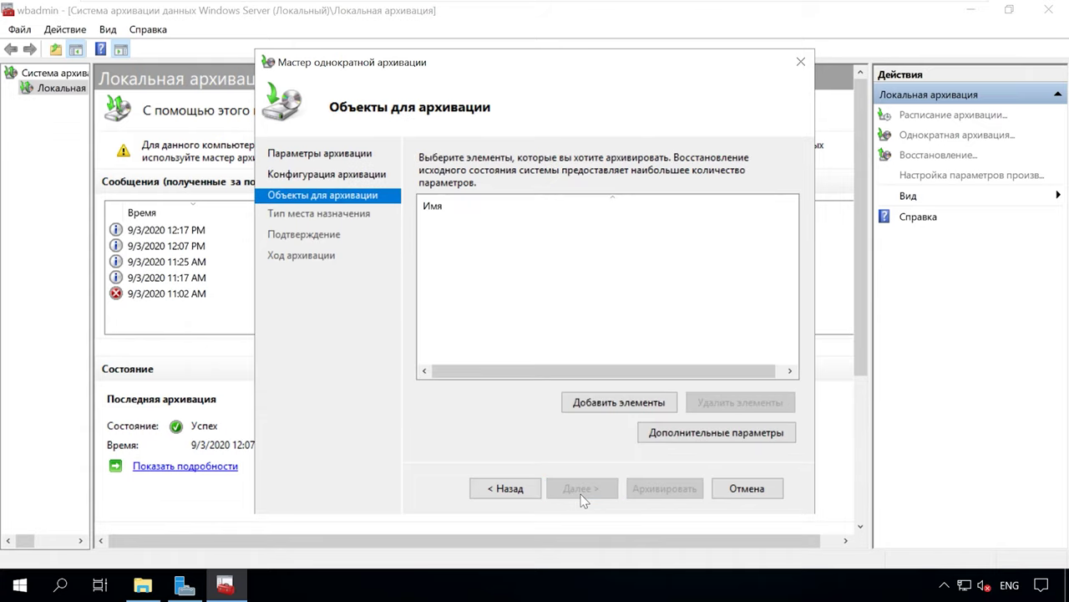
Step: Add the folder C:\Users\Администратор as the item to back up and accept the selection
left_click(595, 410)
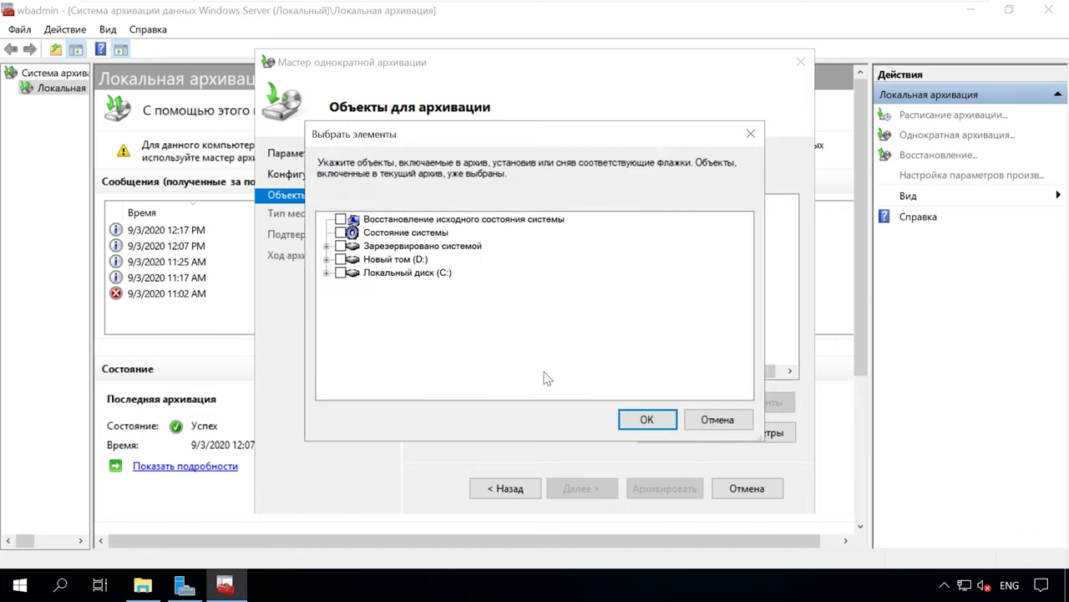
left_click(326, 272)
left_click(342, 339)
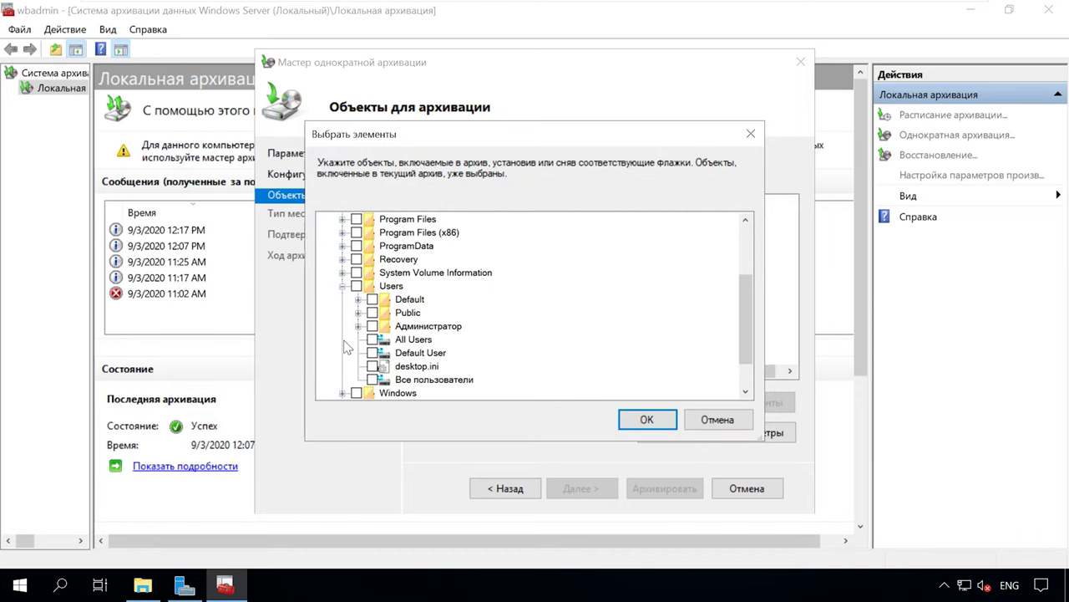
left_click(372, 326)
left_click(649, 426)
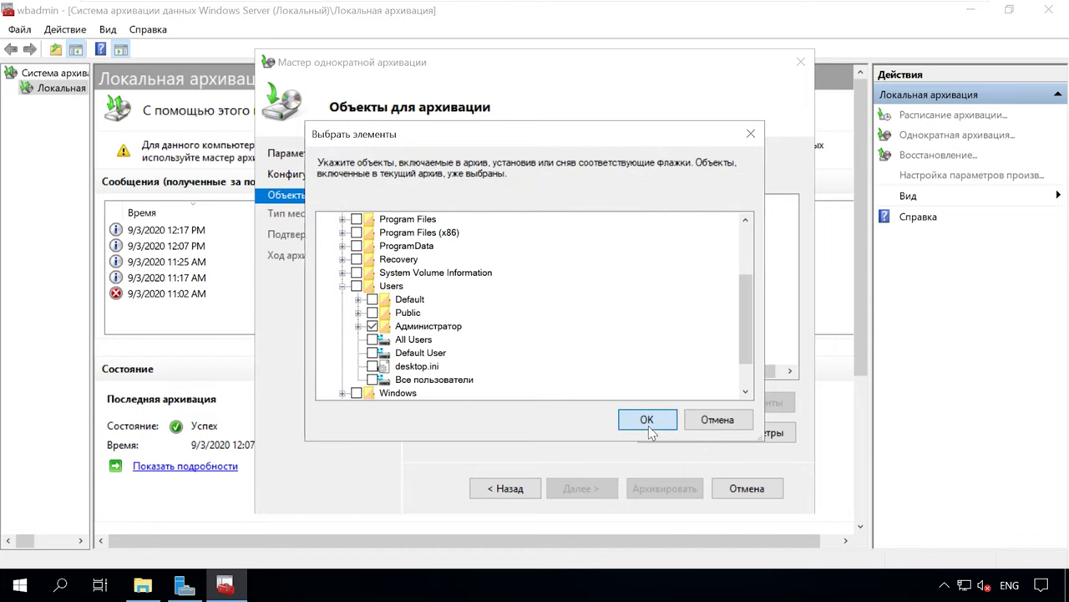
left_click(591, 495)
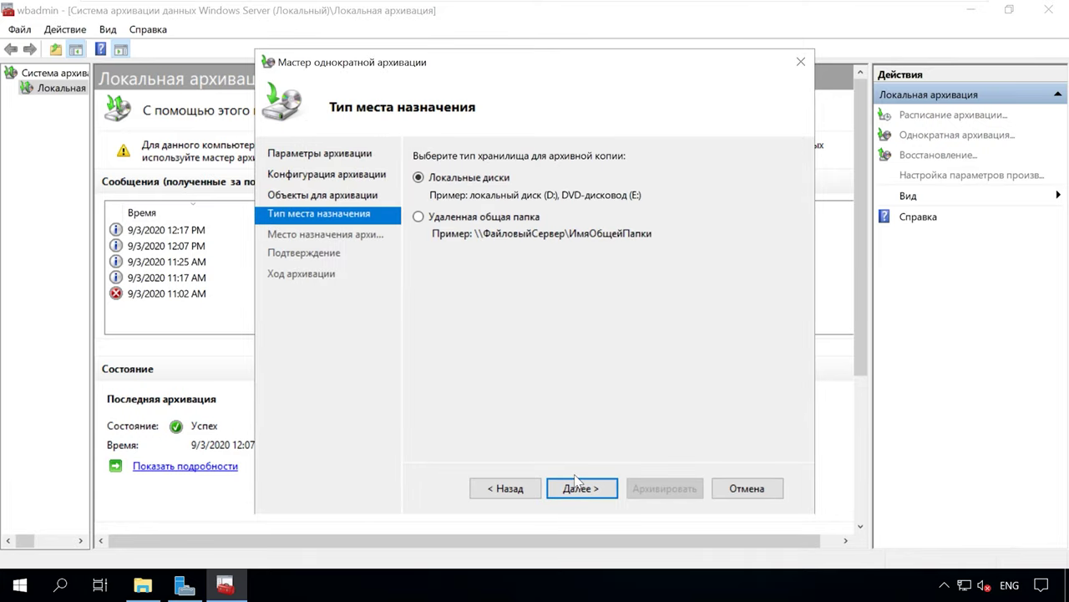
Step: Store the one-time backup on the local volume Новый том (D:), run the backup and close the wizard
left_click(582, 488)
left_click(744, 195)
left_click(675, 227)
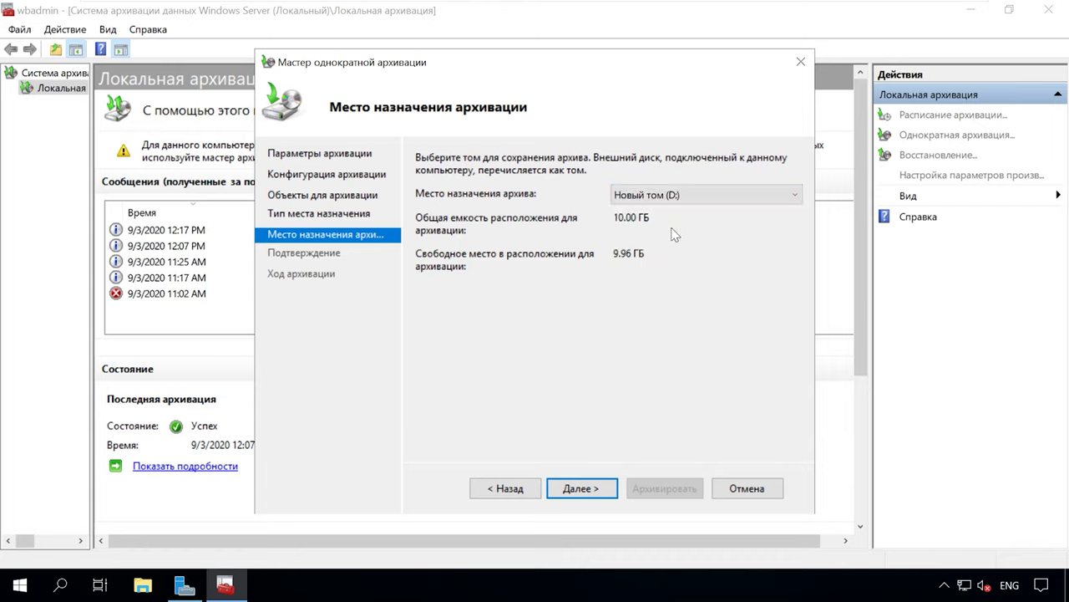
left_click(576, 493)
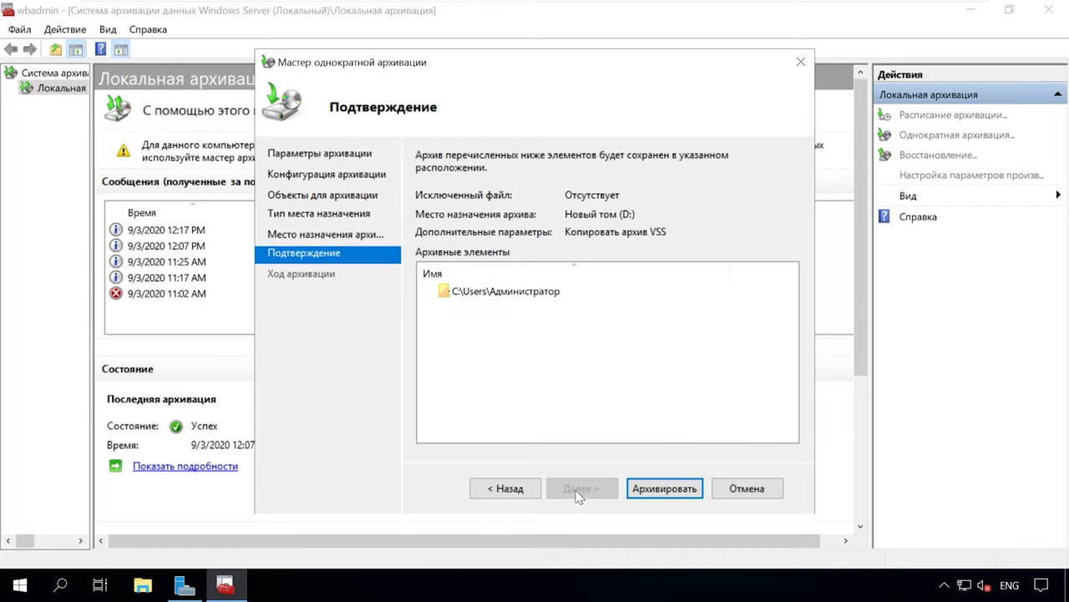
left_click(664, 493)
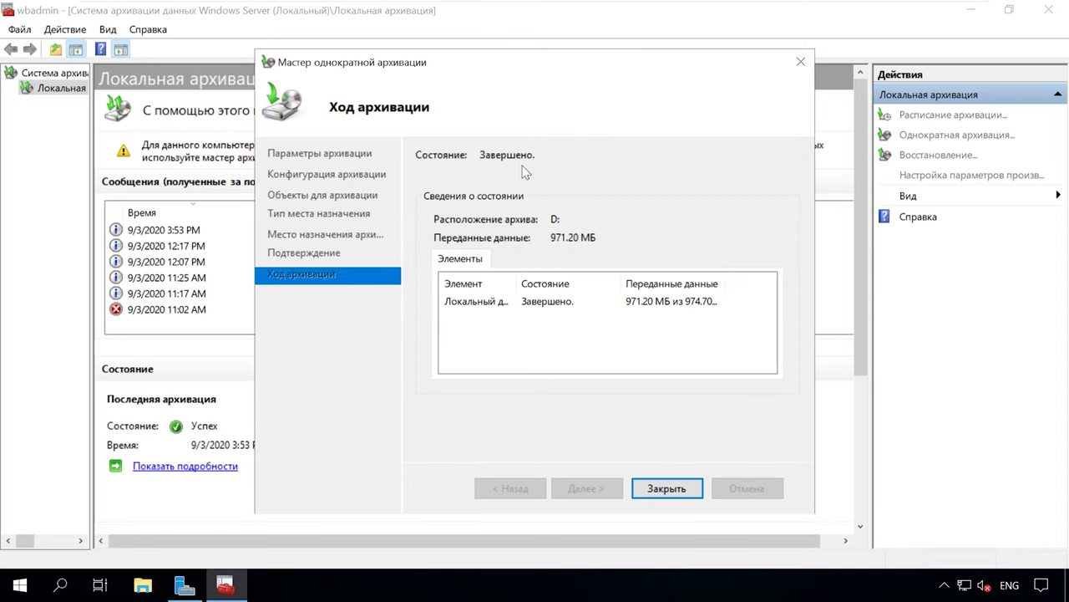
left_click(680, 502)
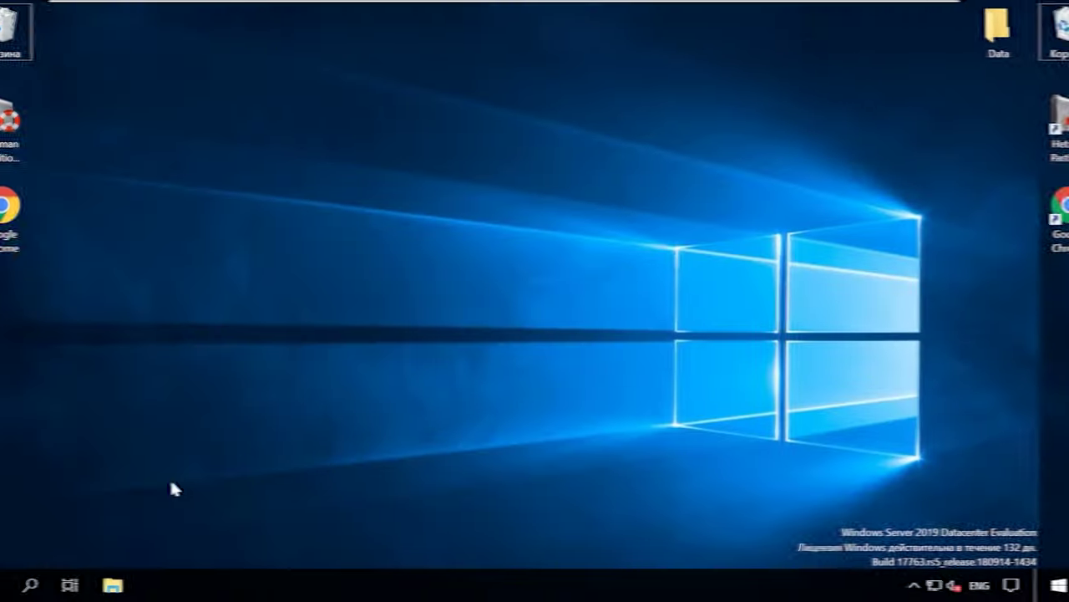
Step: Open Server Manager (Диспетчер серверов) and launch Windows Server Backup (Система архивации данных Windows Server) from it
left_click(19, 582)
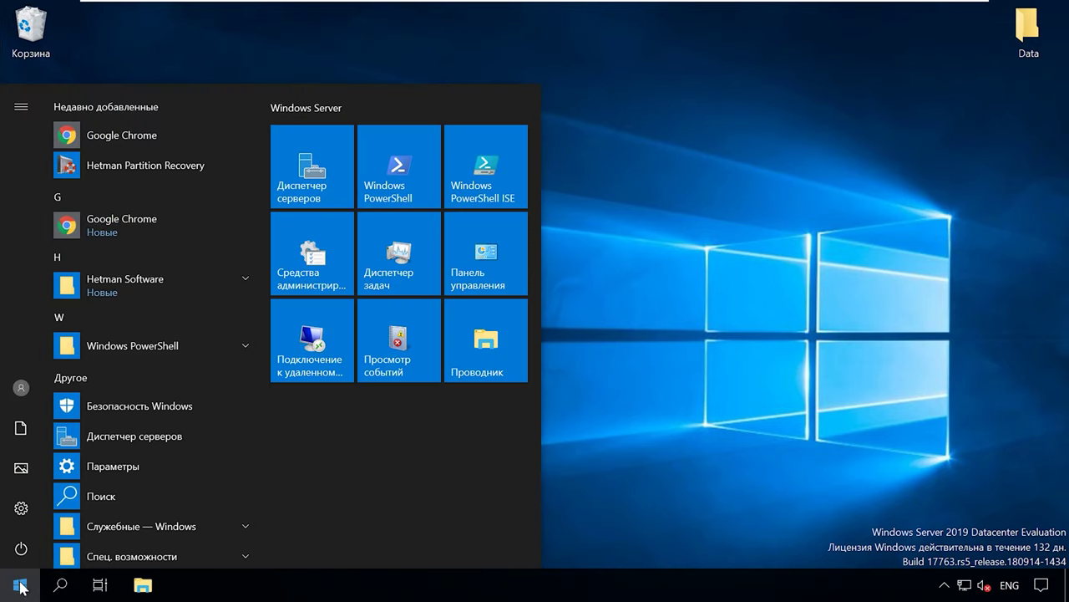
left_click(312, 201)
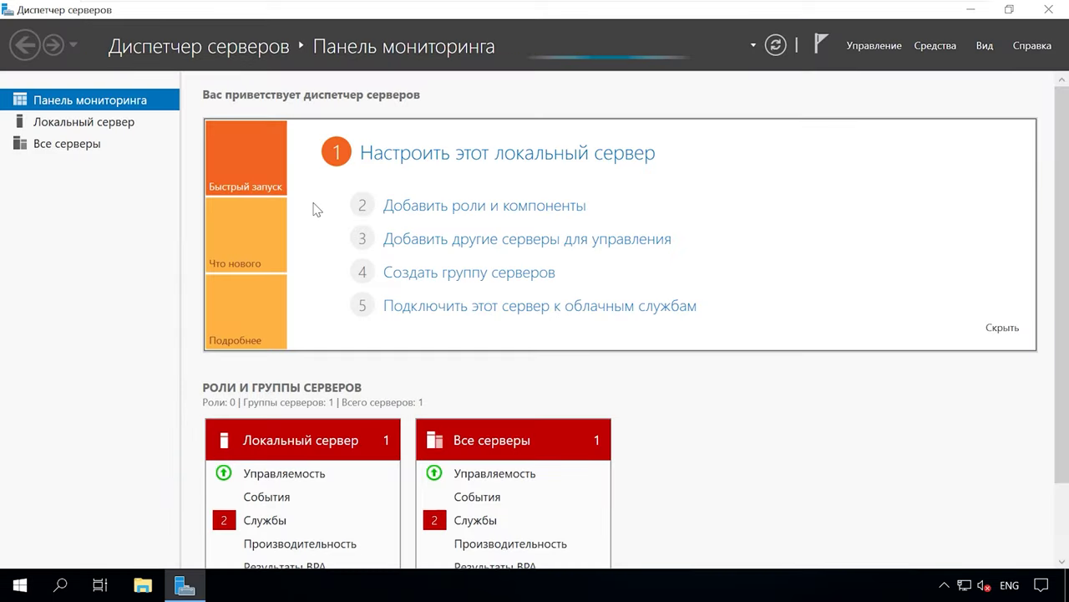
left_click(946, 52)
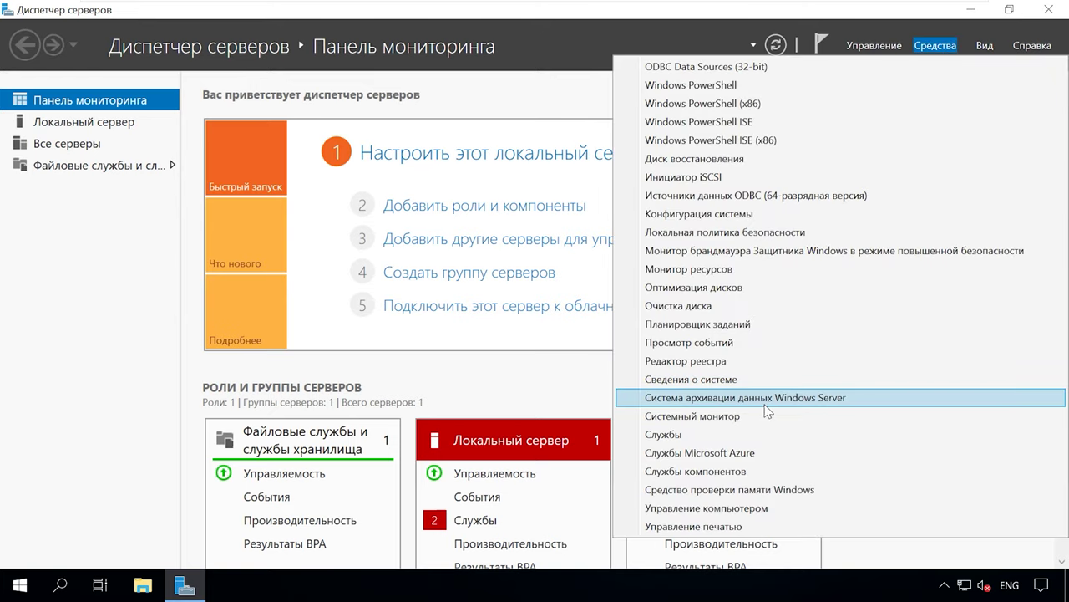
left_click(752, 397)
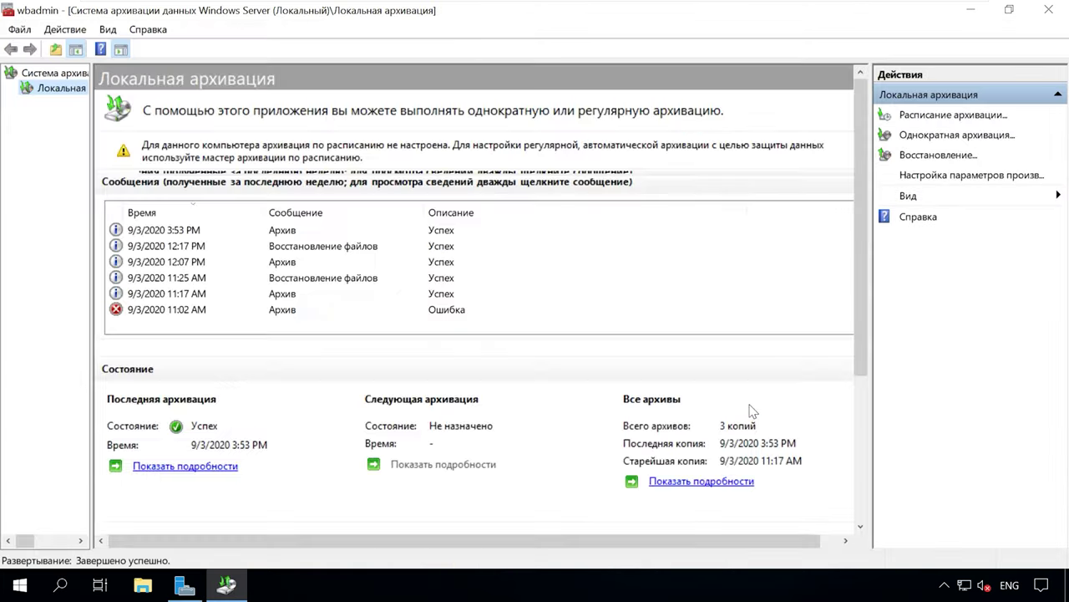
Step: Start a recovery from a backup stored in another location, on the local volume Новый том (D:)
left_click(950, 158)
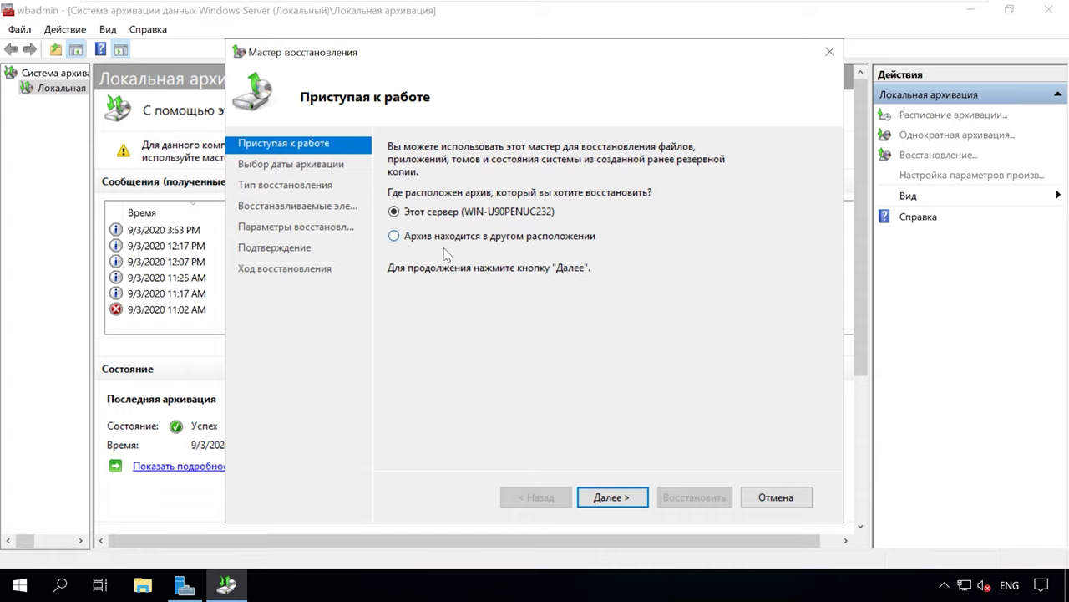
left_click(510, 239)
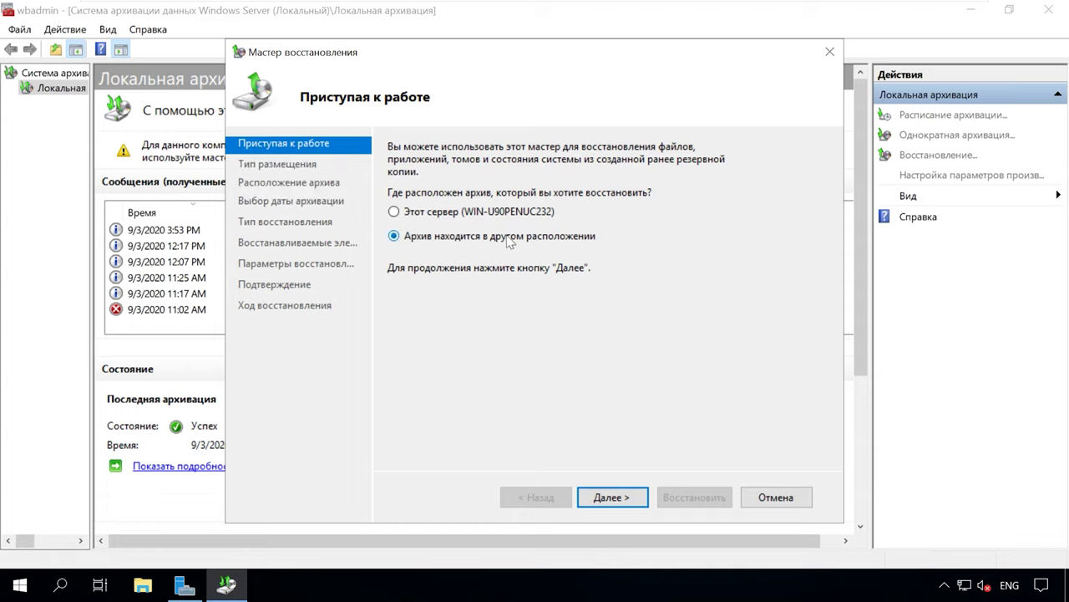
left_click(629, 501)
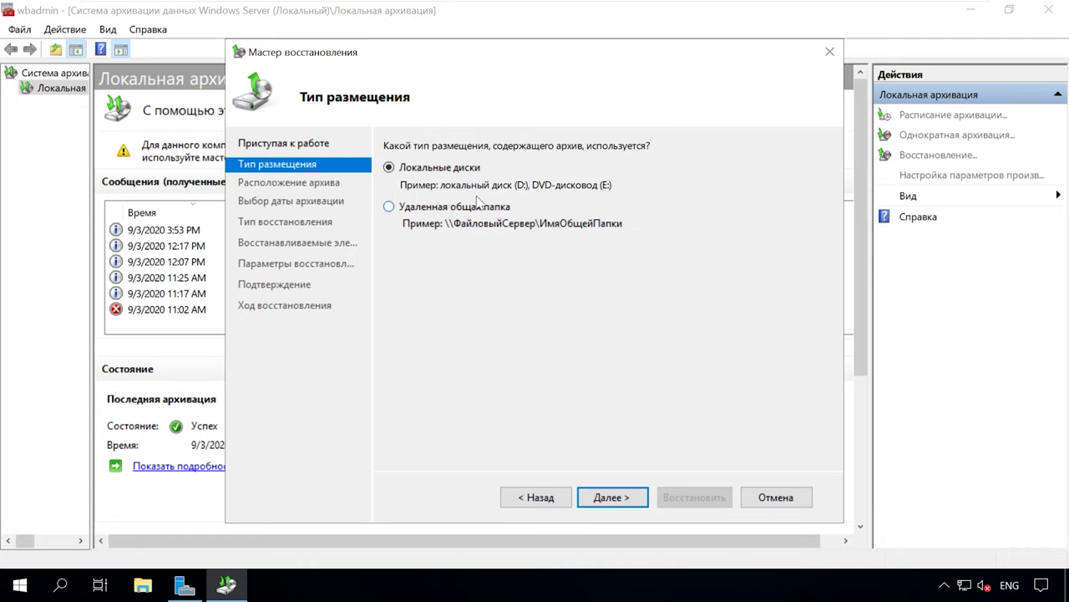
left_click(611, 499)
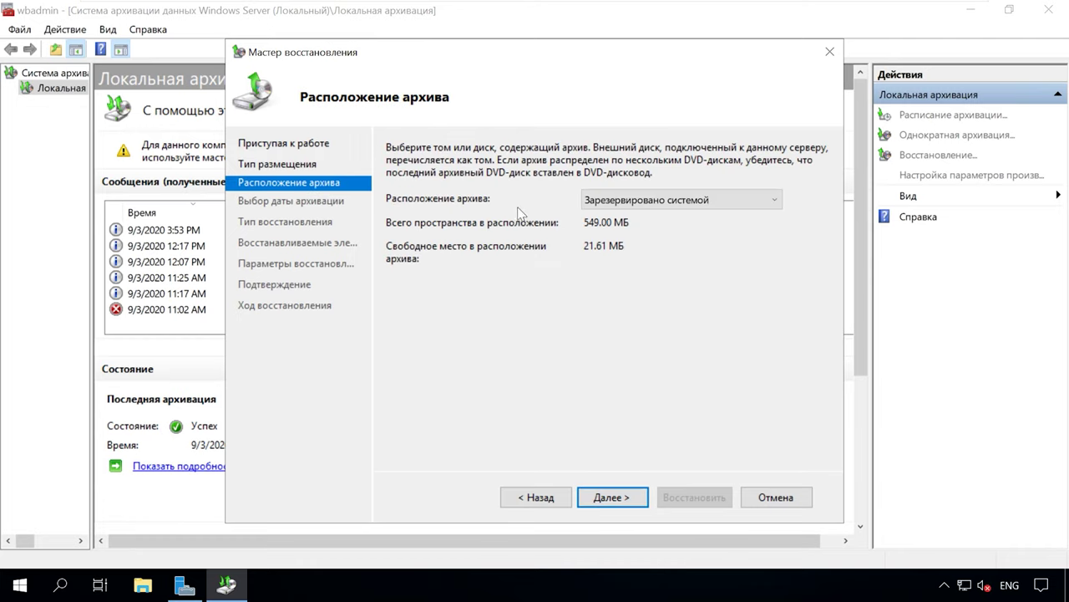
left_click(668, 201)
left_click(636, 233)
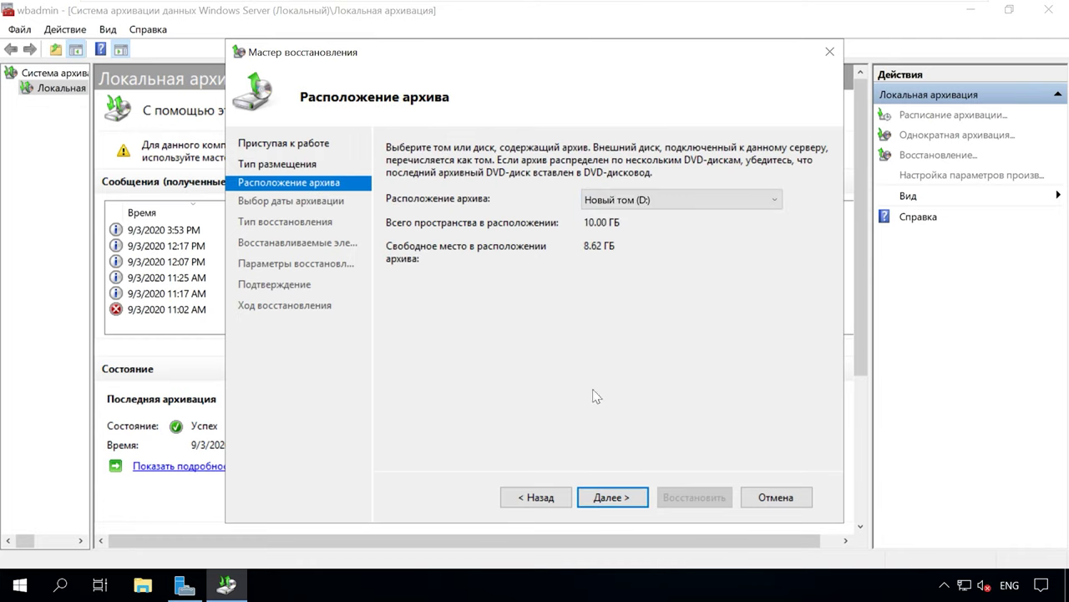
left_click(616, 502)
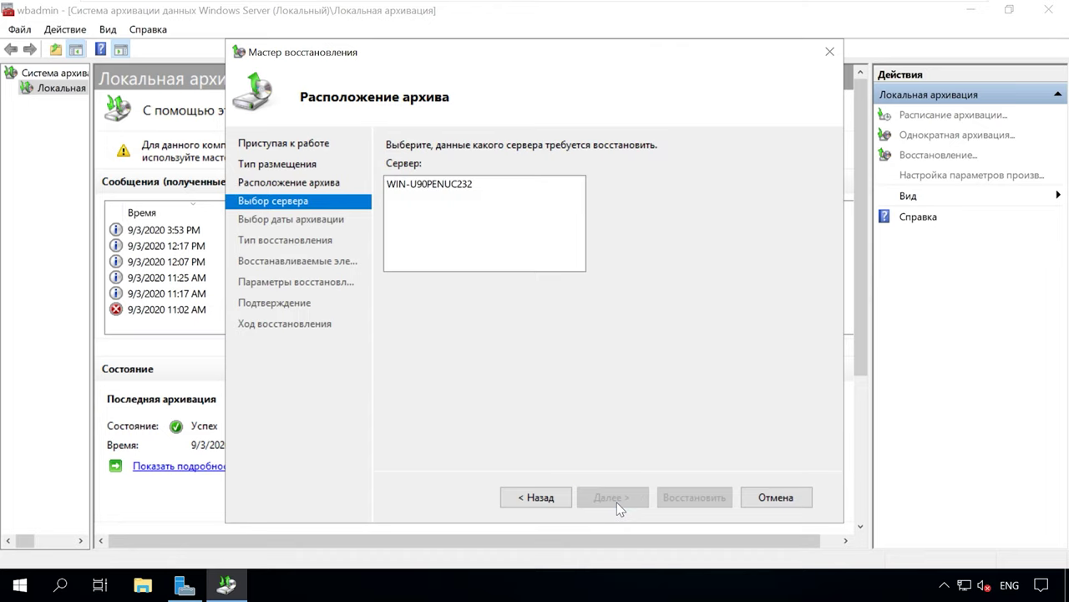
Step: Choose the server WIN-U90PENUC232 and its 9/3/2020 3:53 PM backup, checking which items it can restore
left_click(423, 190)
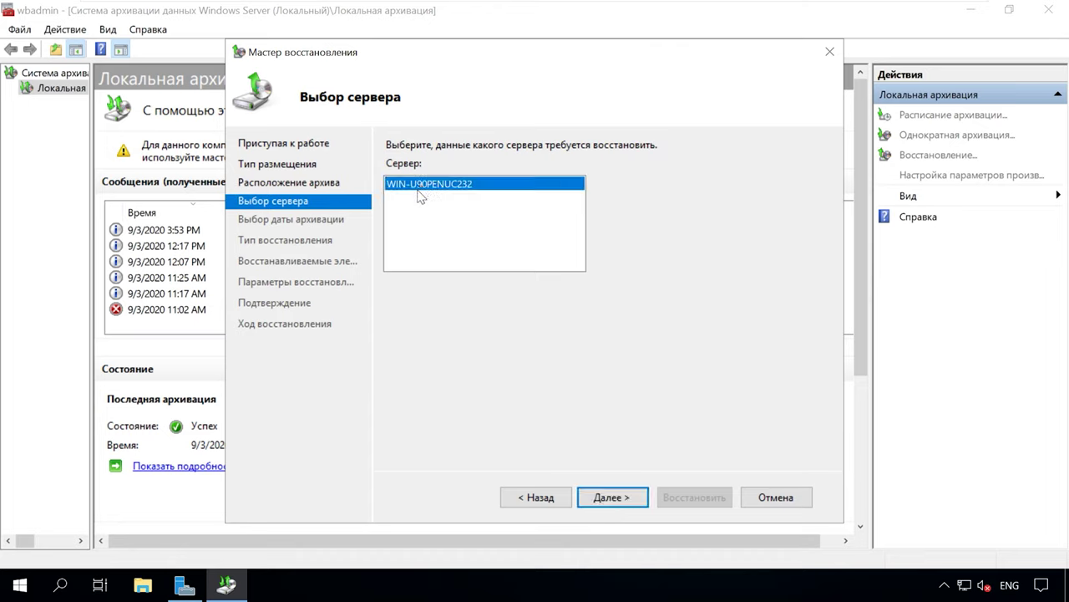
left_click(615, 506)
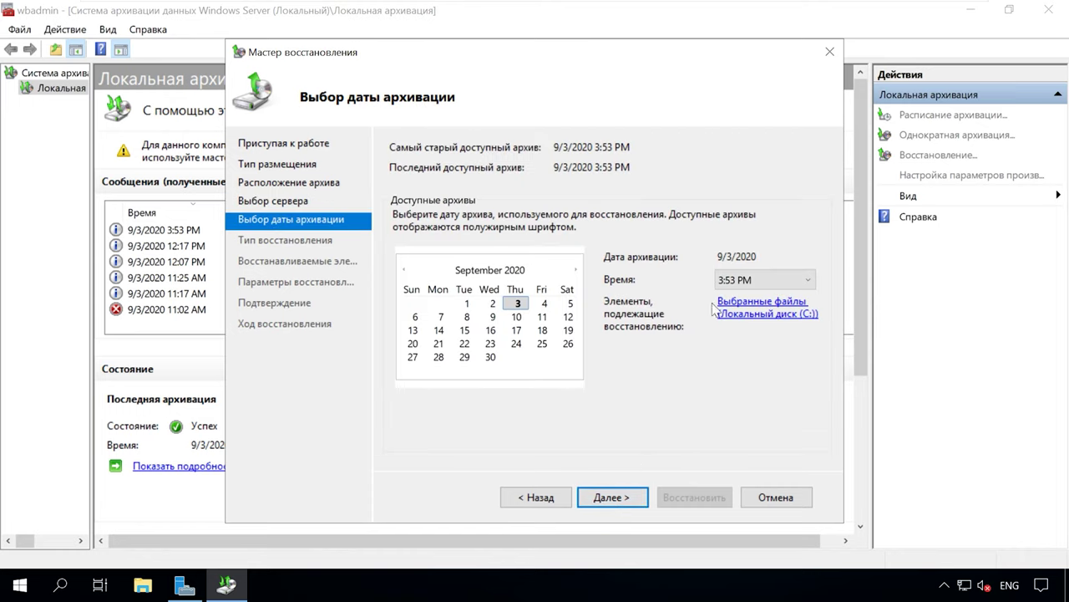
left_click(769, 314)
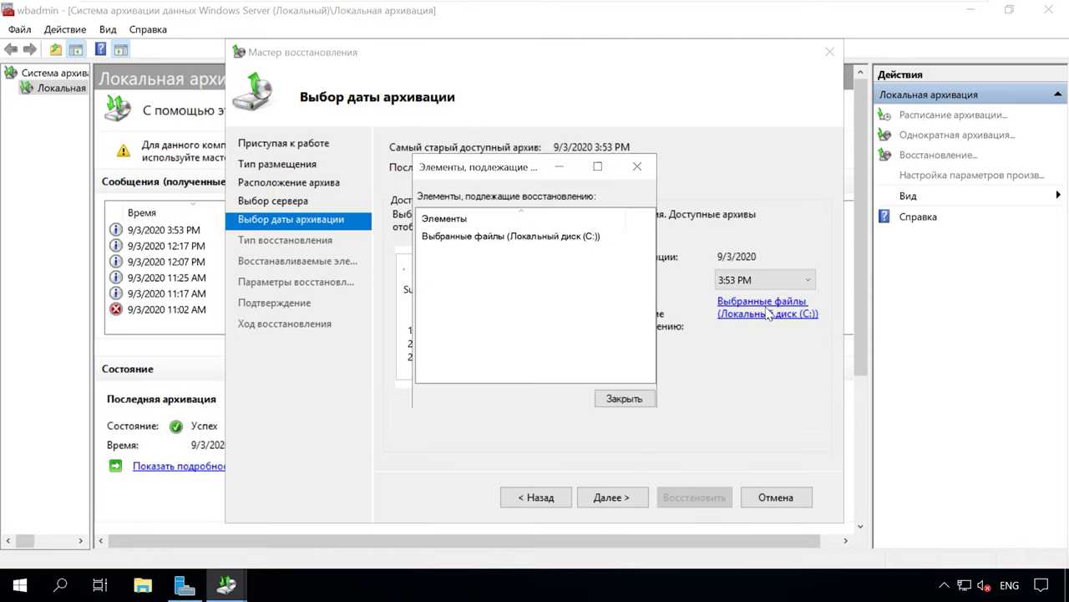
left_click(637, 166)
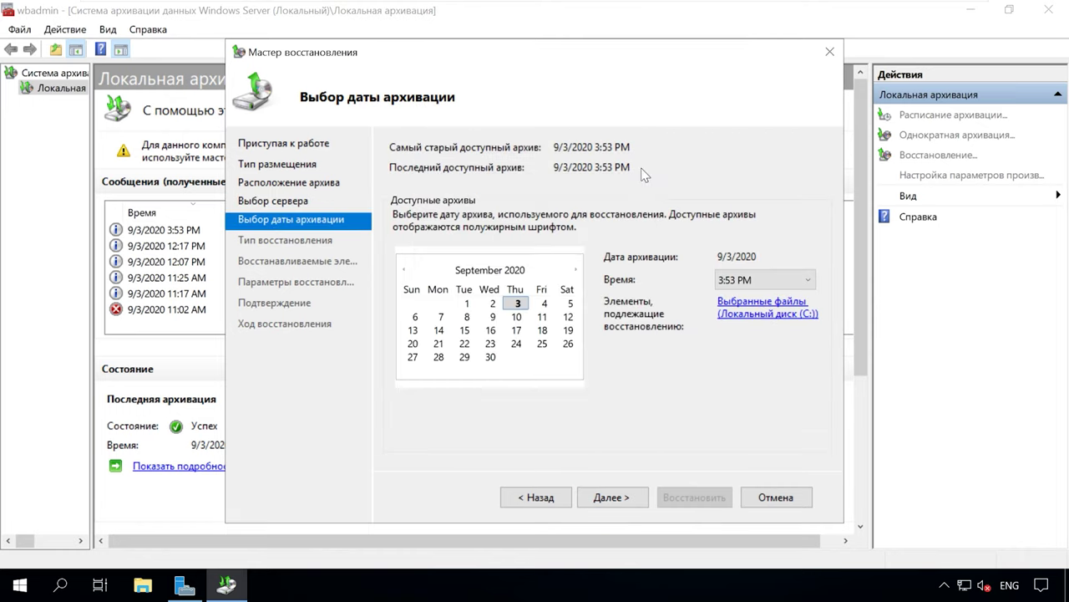
left_click(618, 502)
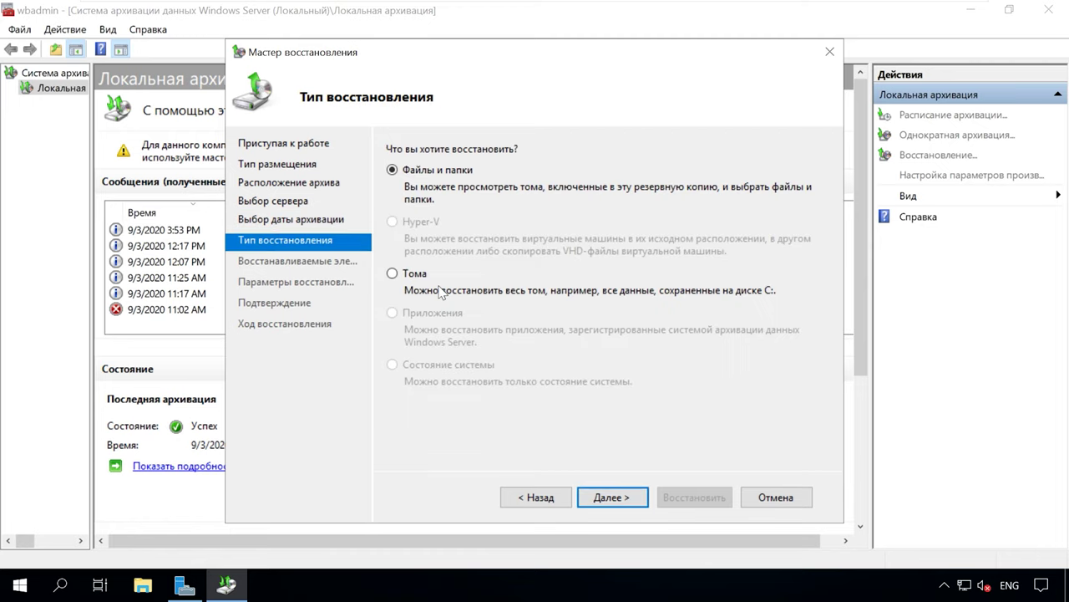
Step: Set the recovery type to files and folders (Файлы и папки) and select the folder C:\Users\Администратор for recovery
left_click(624, 506)
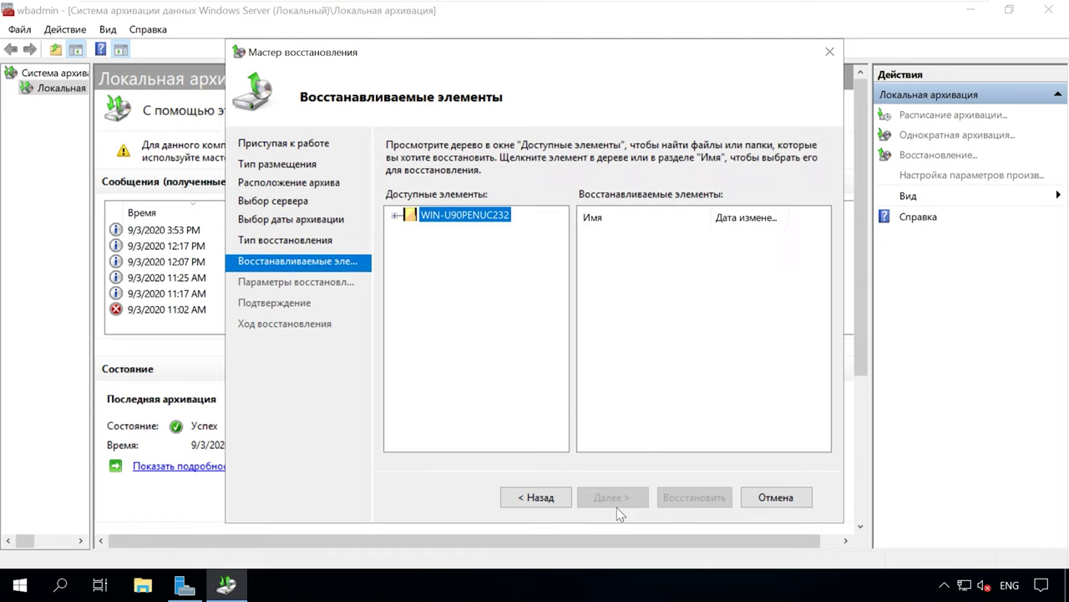
left_click(395, 216)
left_click(411, 231)
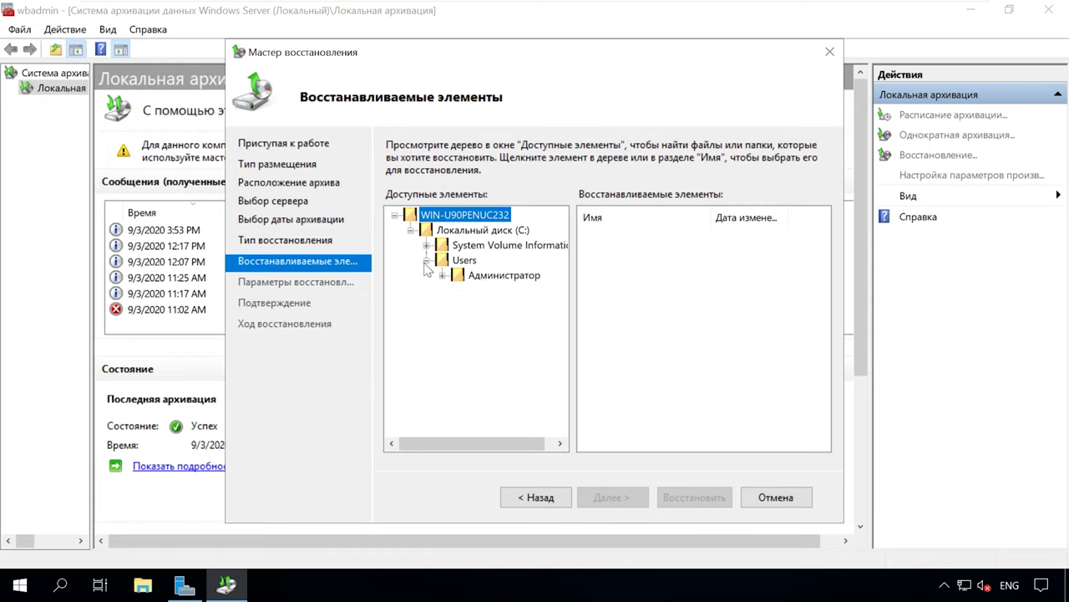
left_click(426, 260)
left_click(492, 275)
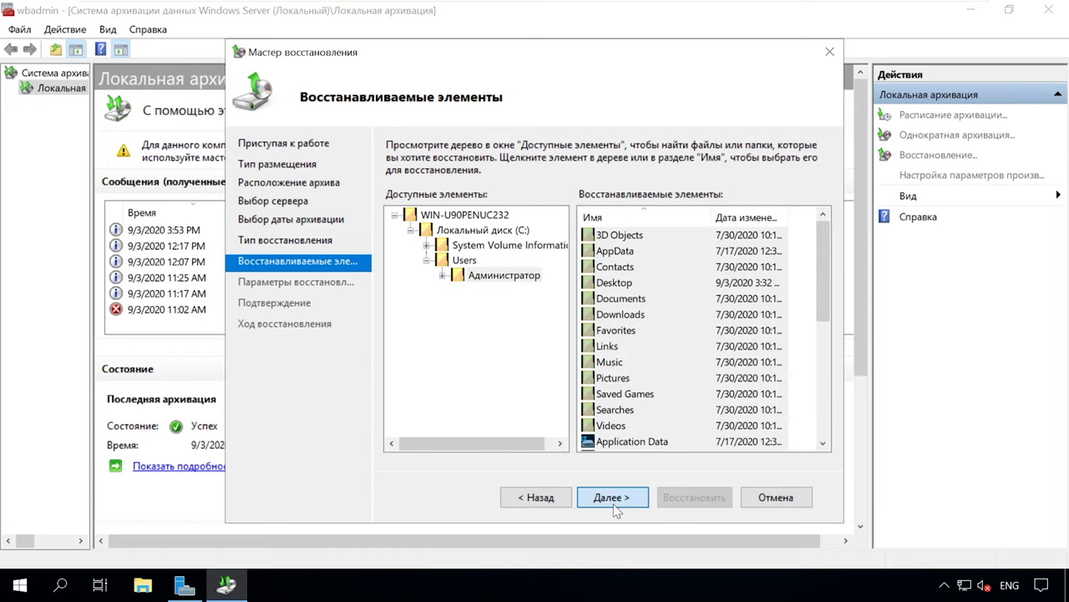
left_click(613, 504)
Step: Set the recovery destination to D:\WindowsImageBackup, run the recovery with copies of the files created, and close the wizard
left_click(615, 219)
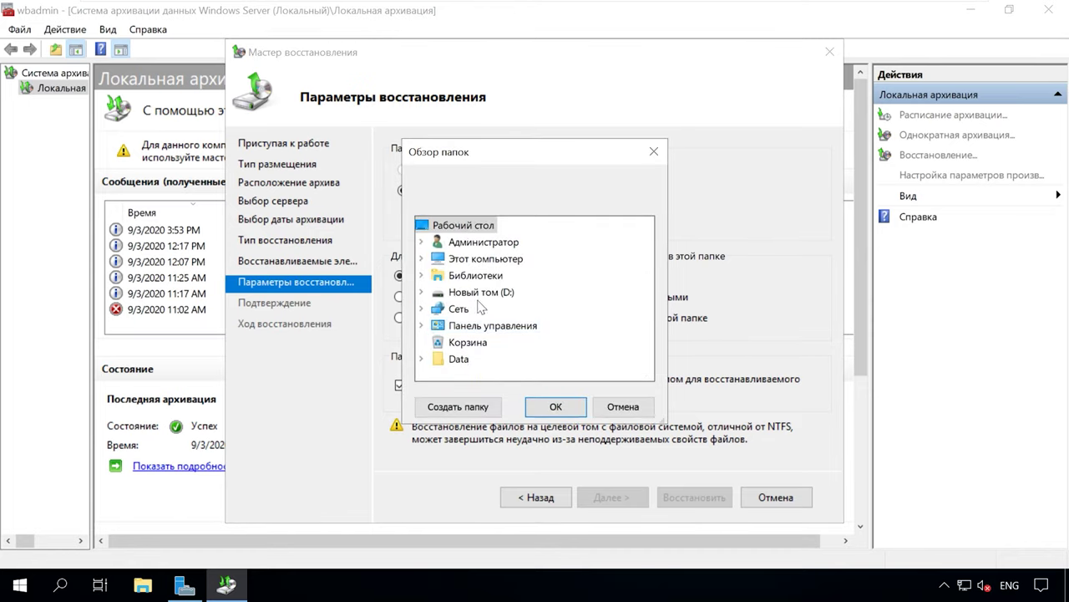
double_click(480, 293)
left_click(501, 309)
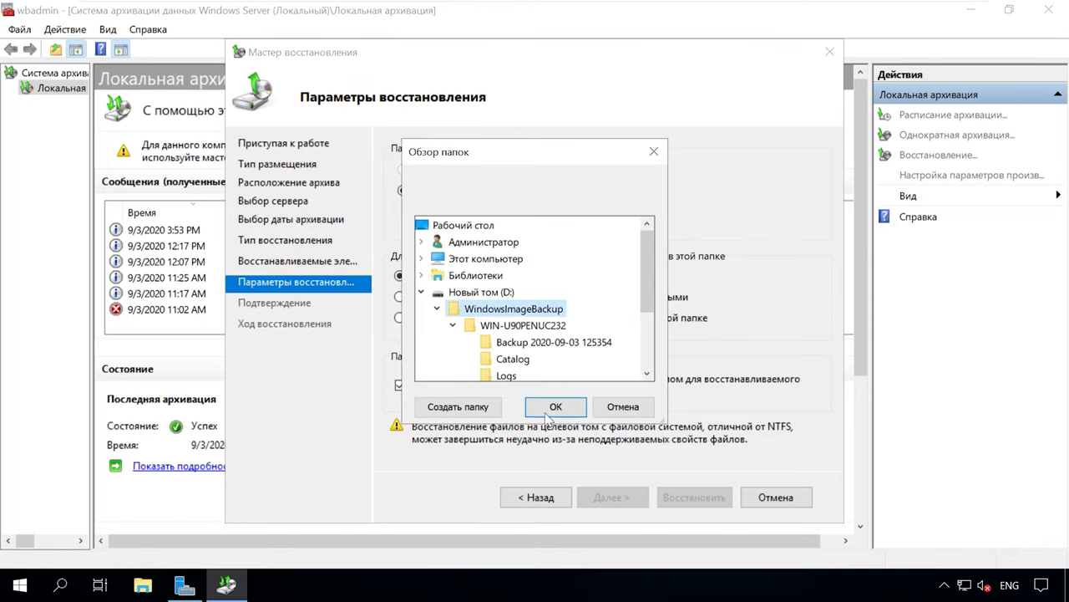
left_click(556, 406)
left_click(619, 504)
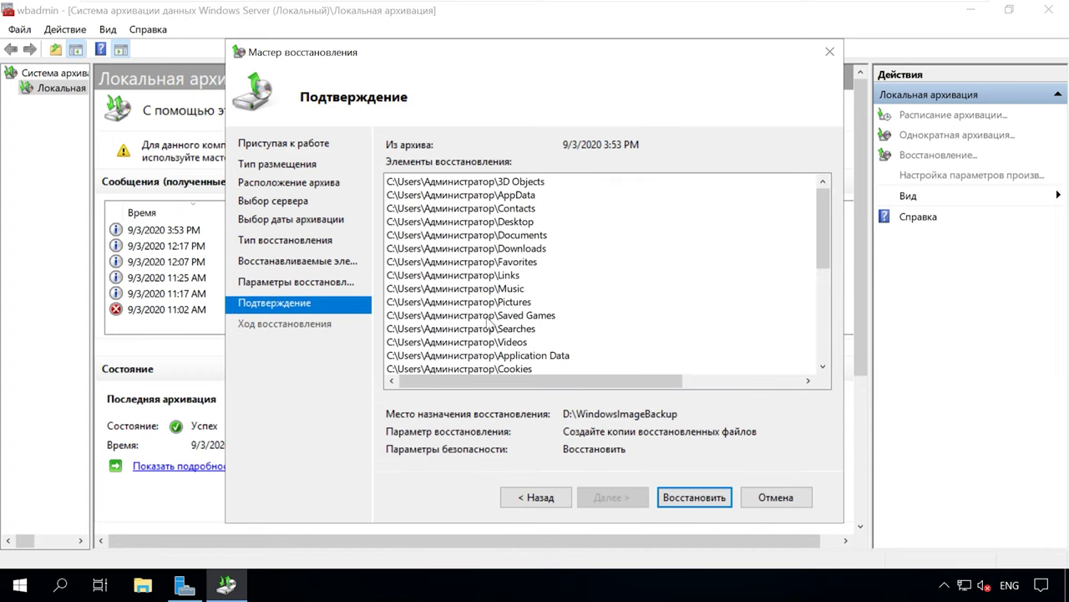
left_click(695, 497)
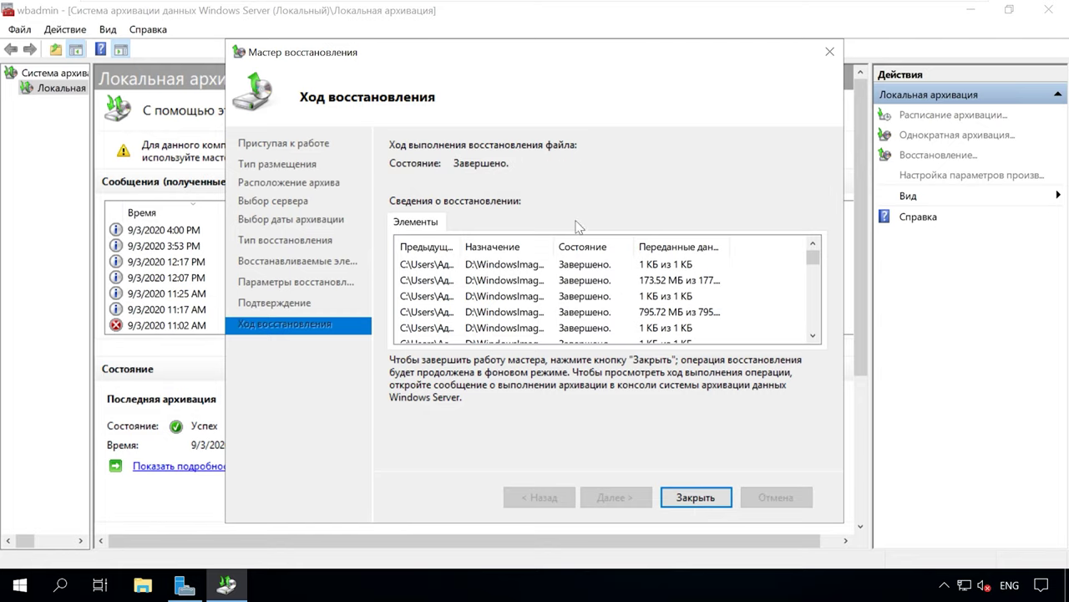
left_click(705, 499)
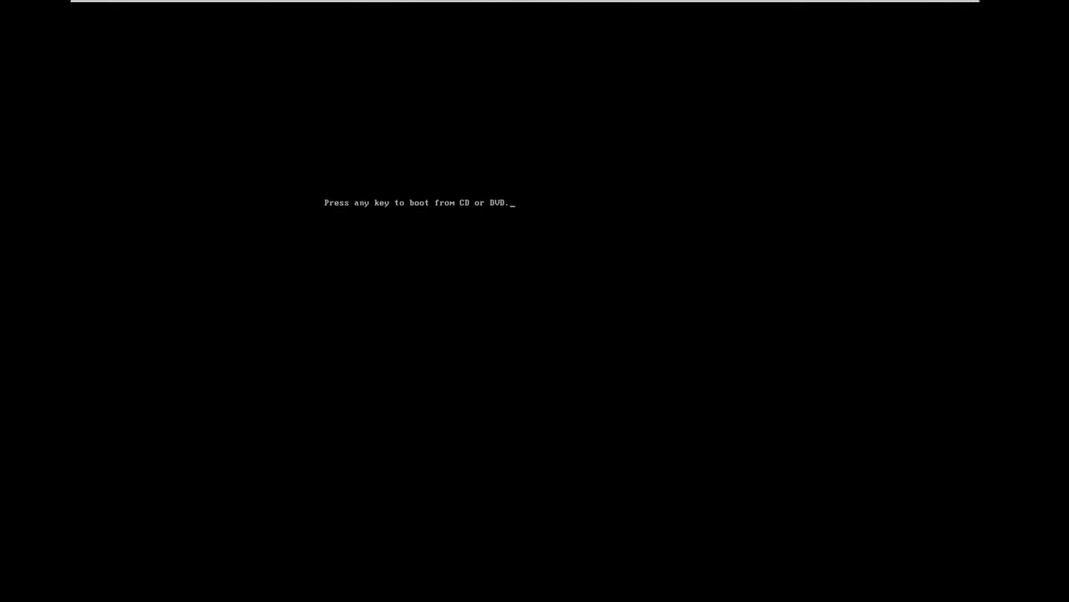
Step: Boot the server from the Windows Server 2019 installation disc and open System Image Recovery (Восстановление образа системы) for the Windows Server installation
key("Return")
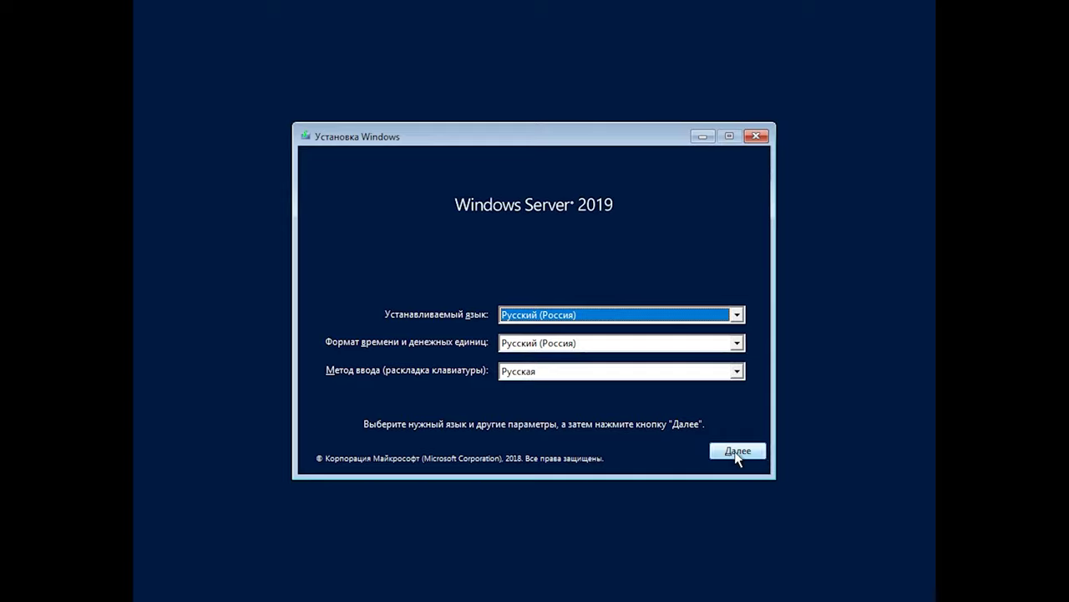
left_click(737, 450)
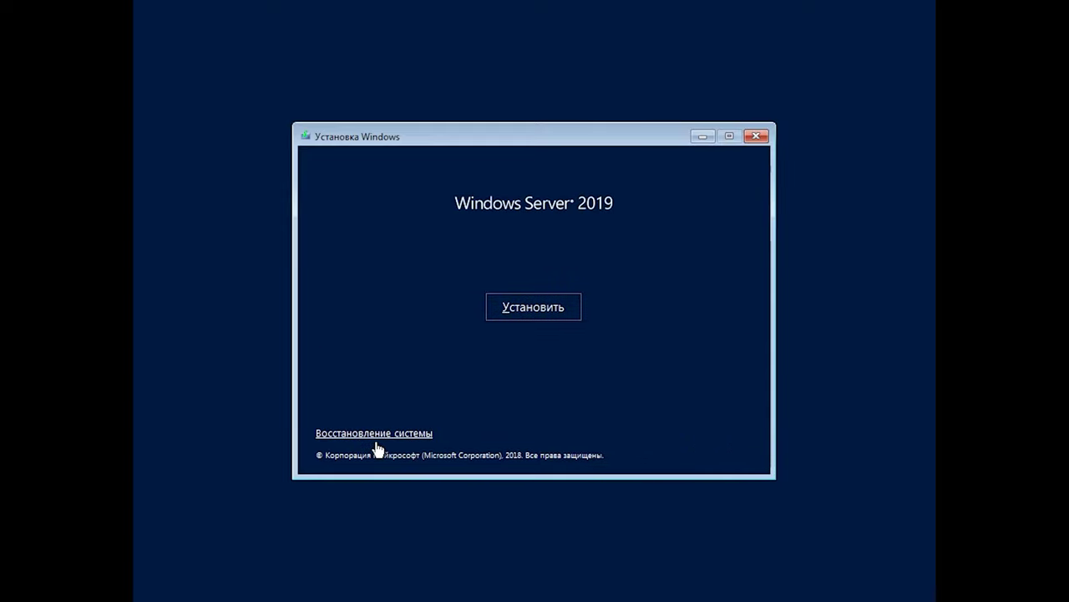
key("Return")
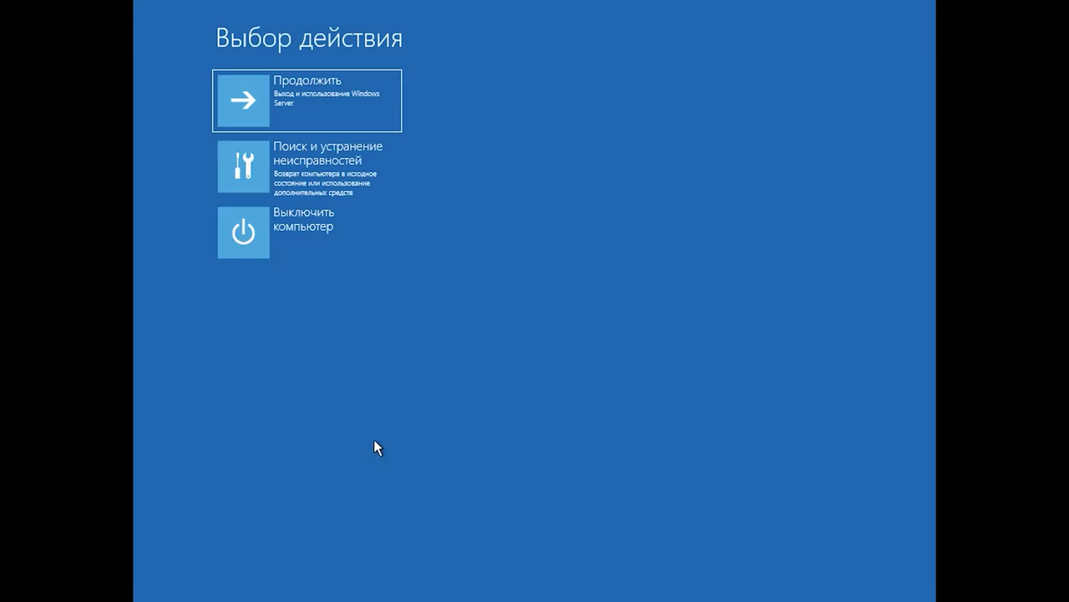
left_click(320, 171)
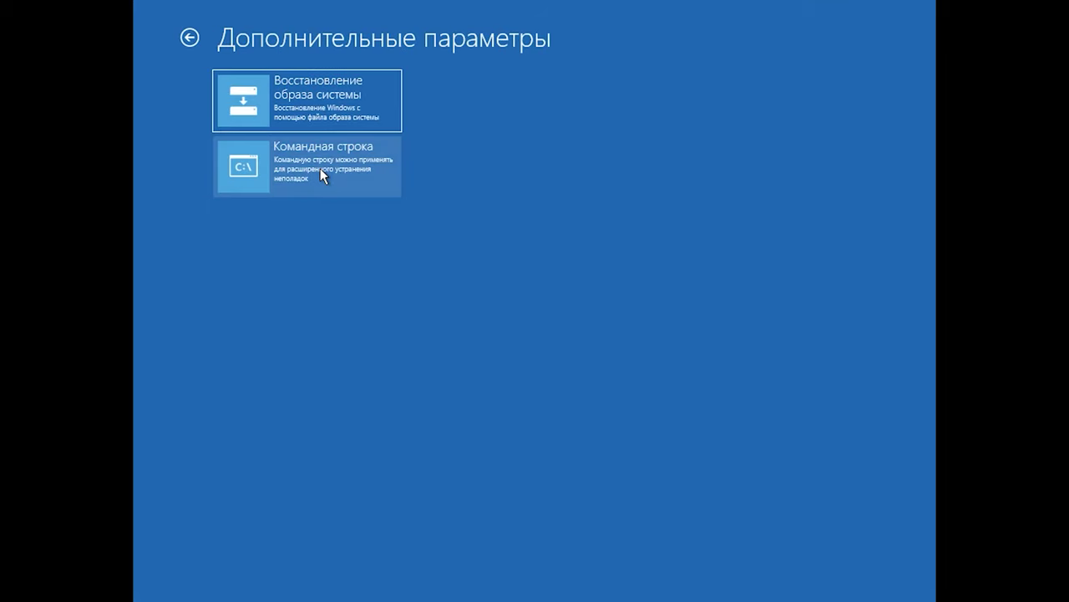
left_click(318, 102)
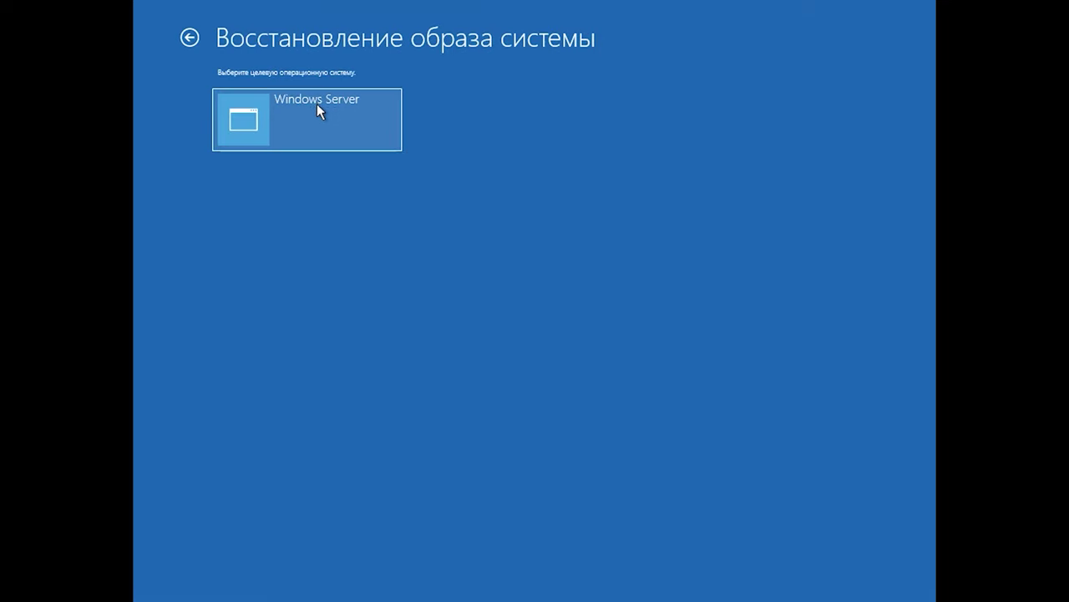
left_click(325, 111)
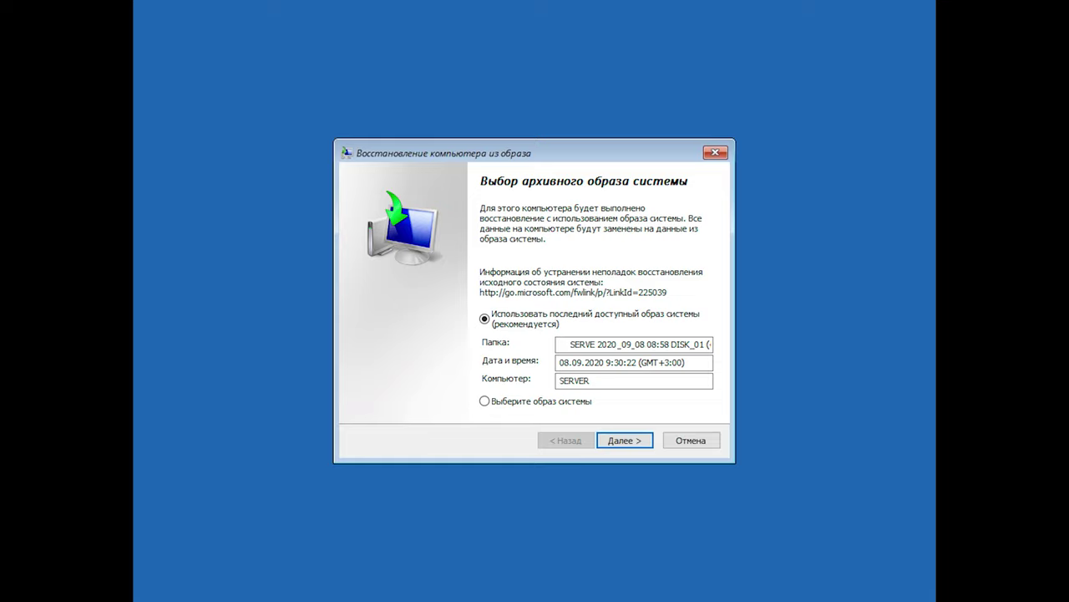
Step: Choose the SERVER system image dated 09.09.2020 9:30:22, keep disk formatting and repartitioning enabled, and start restoring the computer from it
left_click(619, 441)
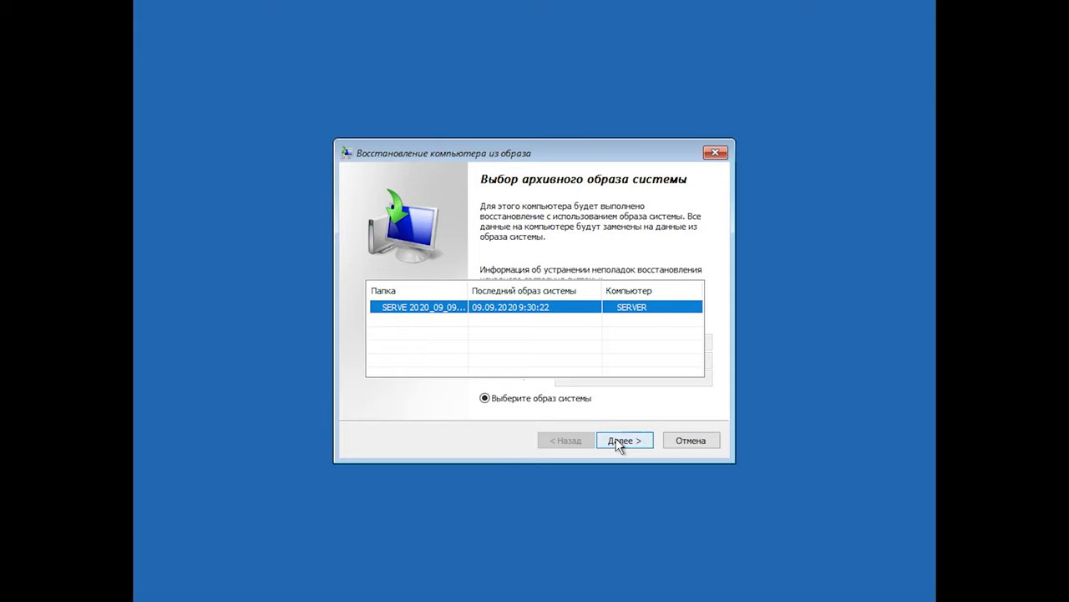
left_click(616, 438)
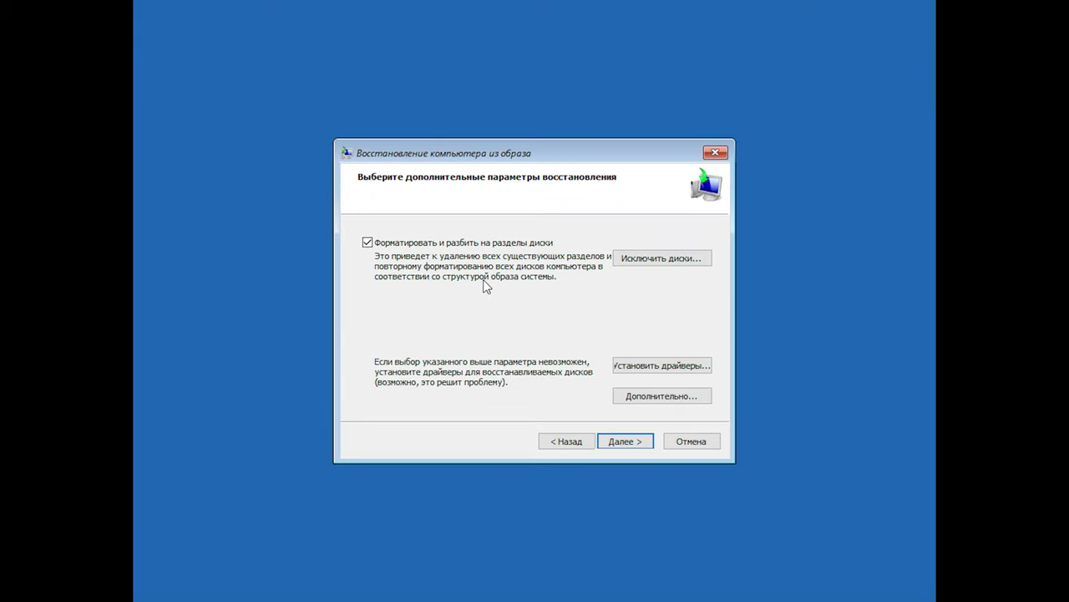
left_click(643, 438)
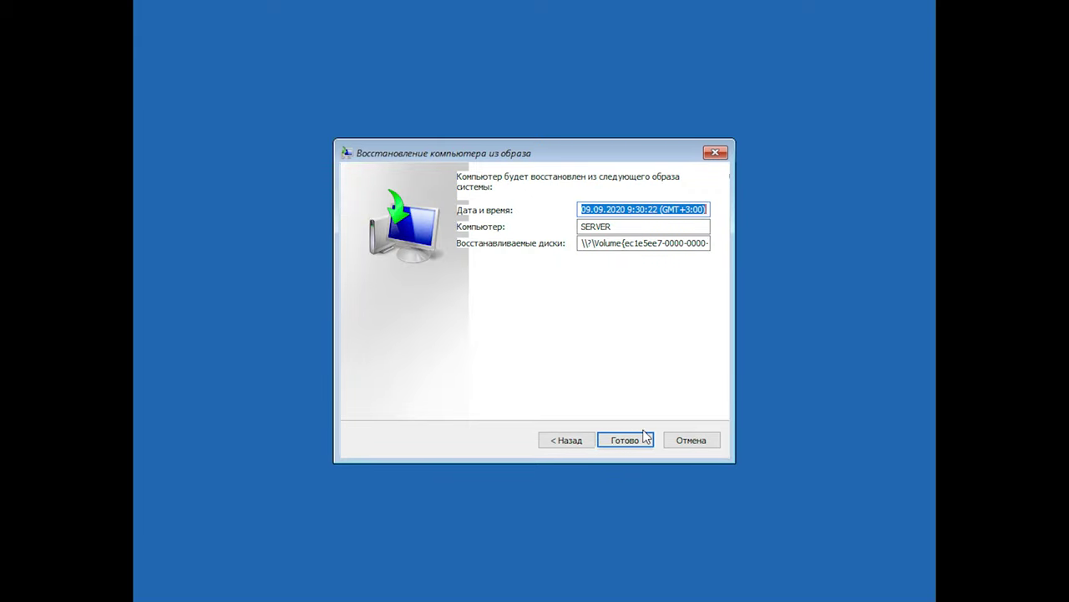
left_click(644, 436)
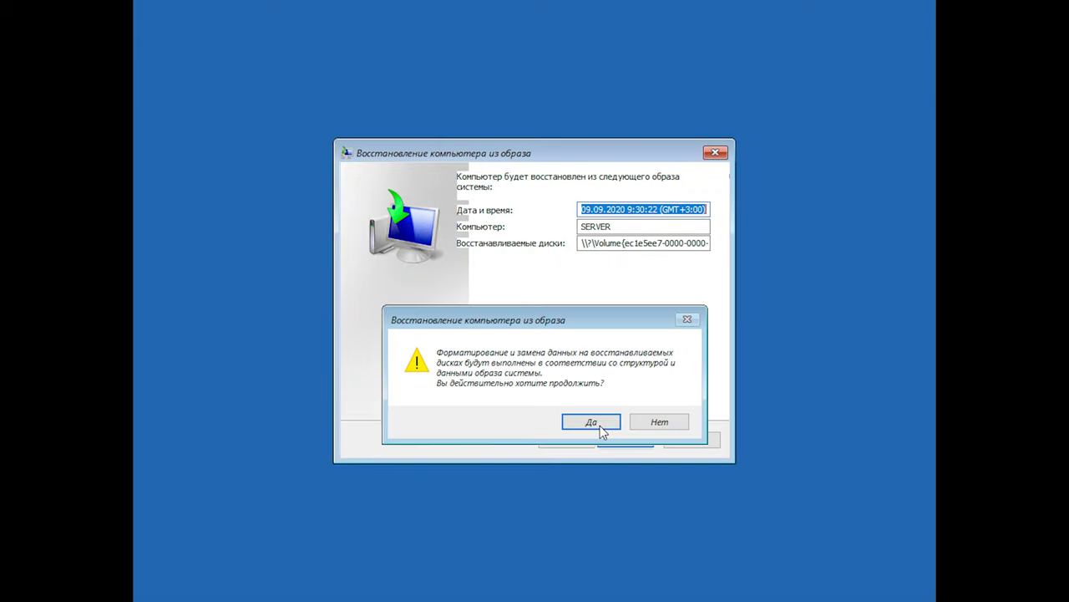